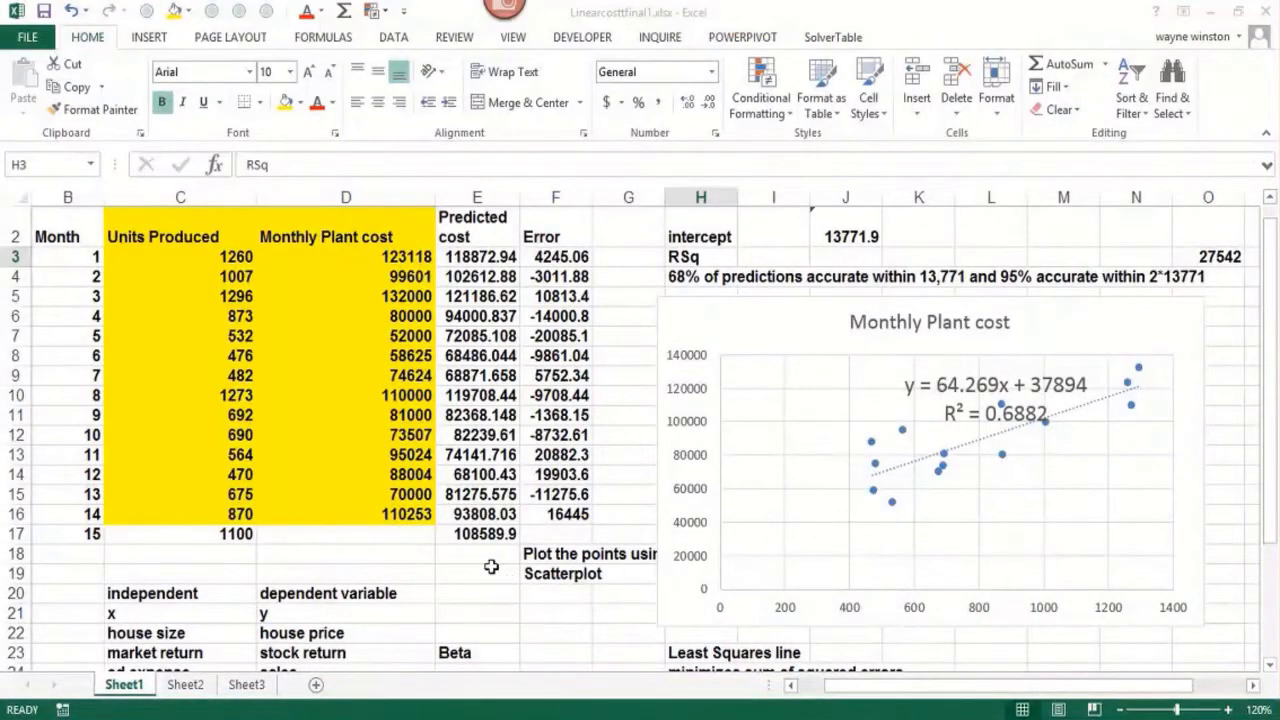
# Enter the workbook file name Linearcostfinal1.xlsx as a note in cell E20
pyautogui.click(471, 592)
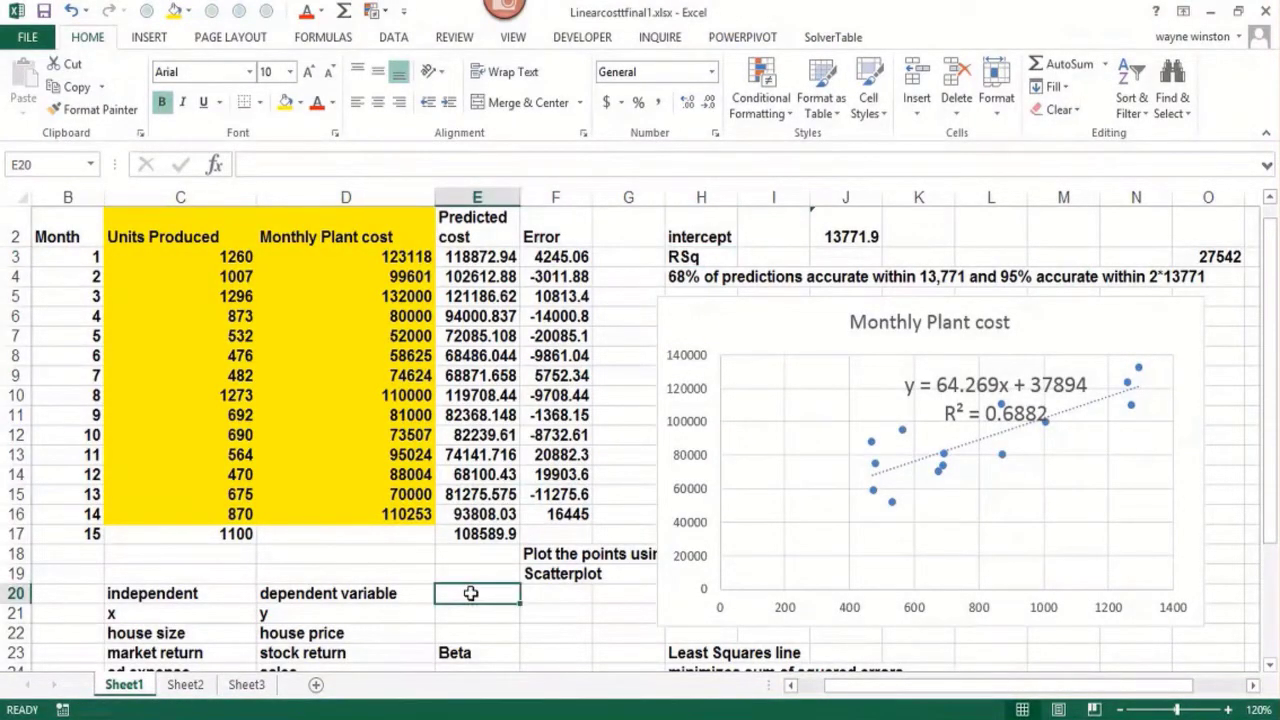
pyautogui.write('Linear')
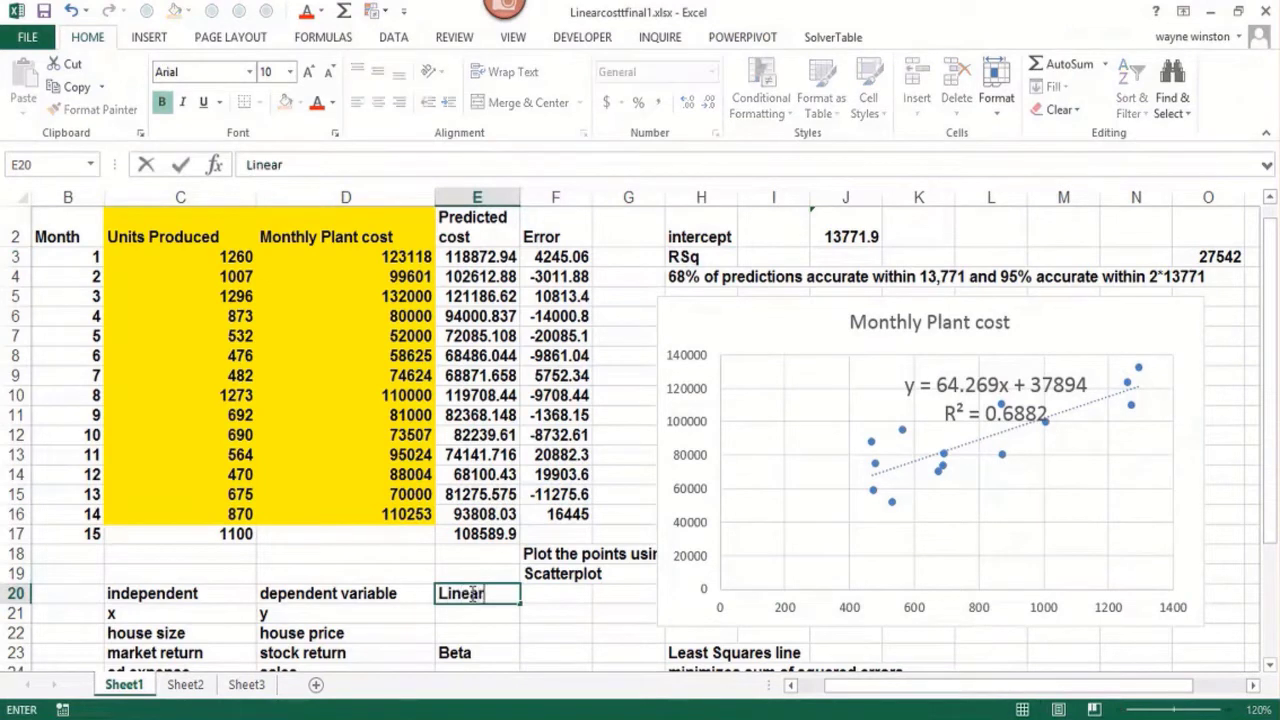
pyautogui.write('costfinal1')
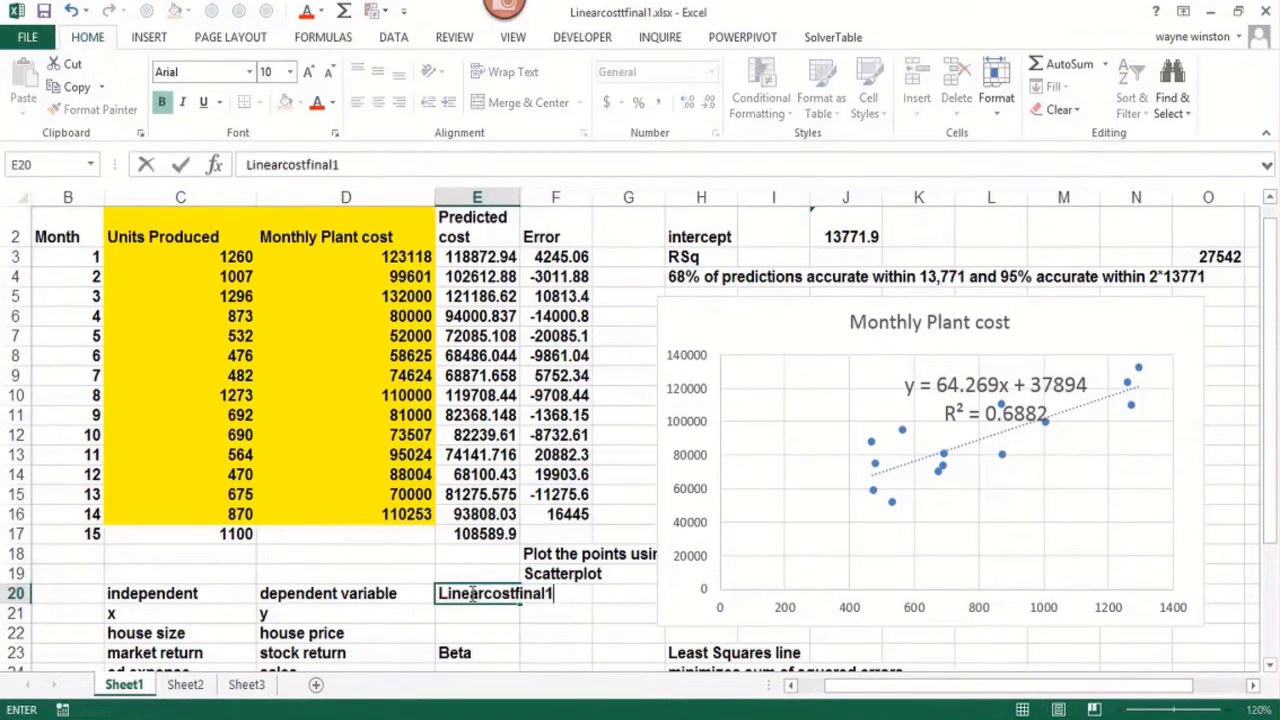
pyautogui.write('.xlsx')
pyautogui.press('Return')
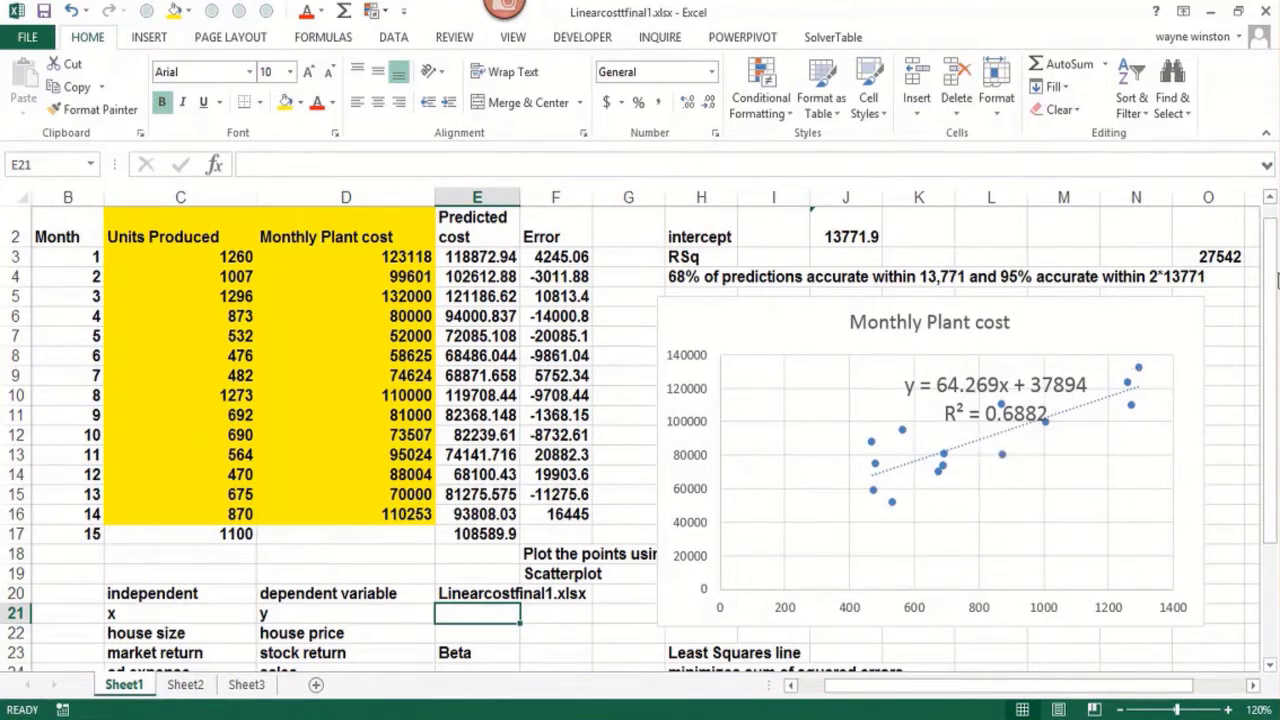
# Create range names for the Units Produced and Monthly Plant cost data in C2:D16 from their top-row headings
pyautogui.moveTo(1268, 237); pyautogui.dragTo(1265, 134)
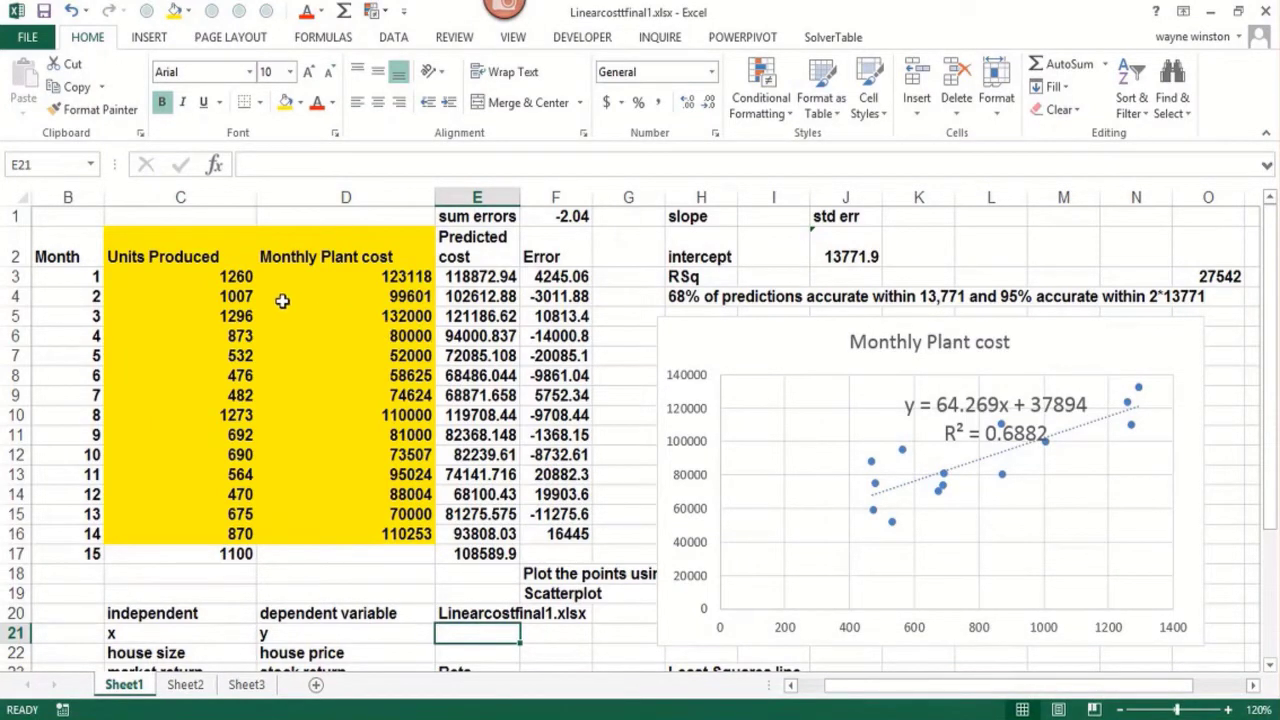
pyautogui.moveTo(190, 262); pyautogui.dragTo(372, 536)
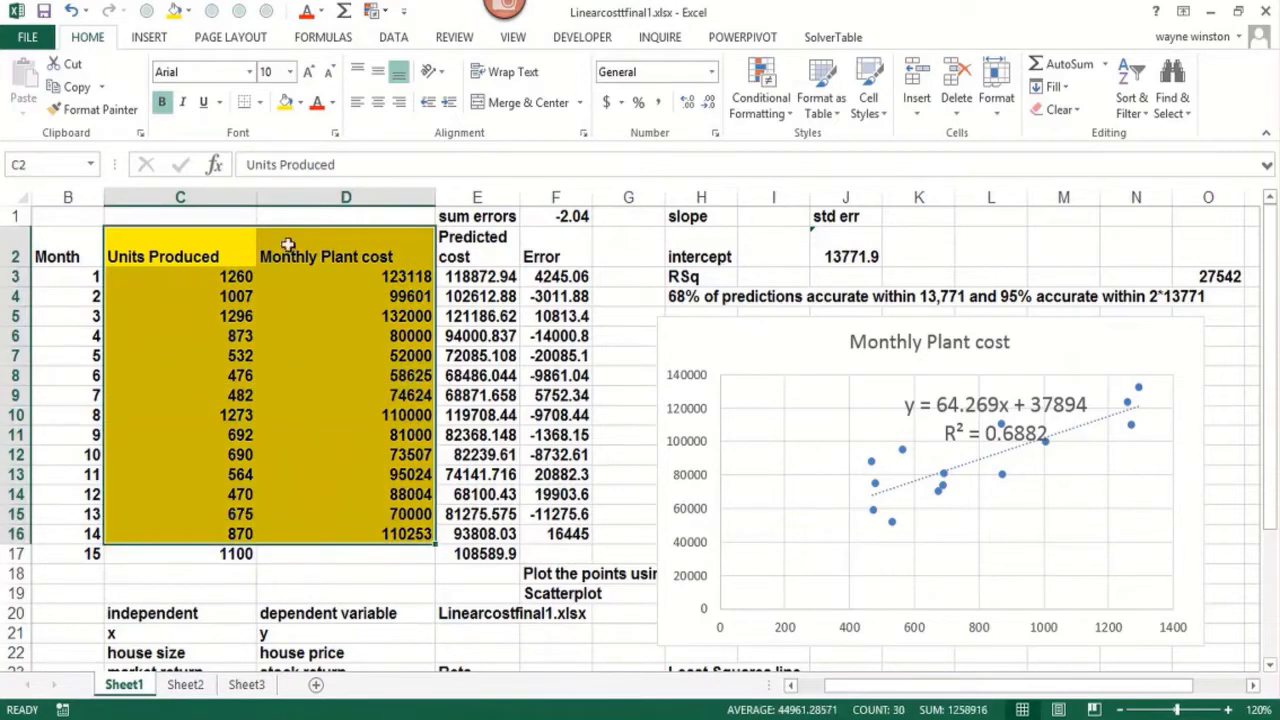
pyautogui.click(343, 42)
pyautogui.click(612, 110)
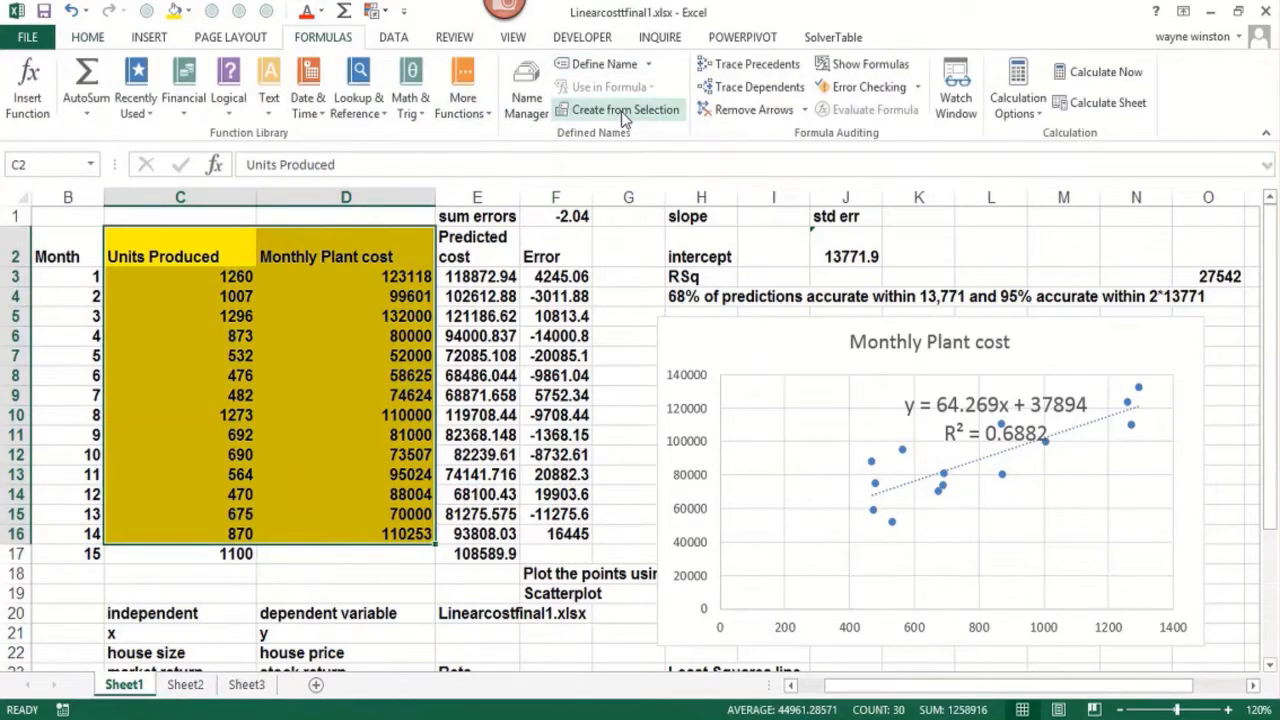
pyautogui.click(940, 420)
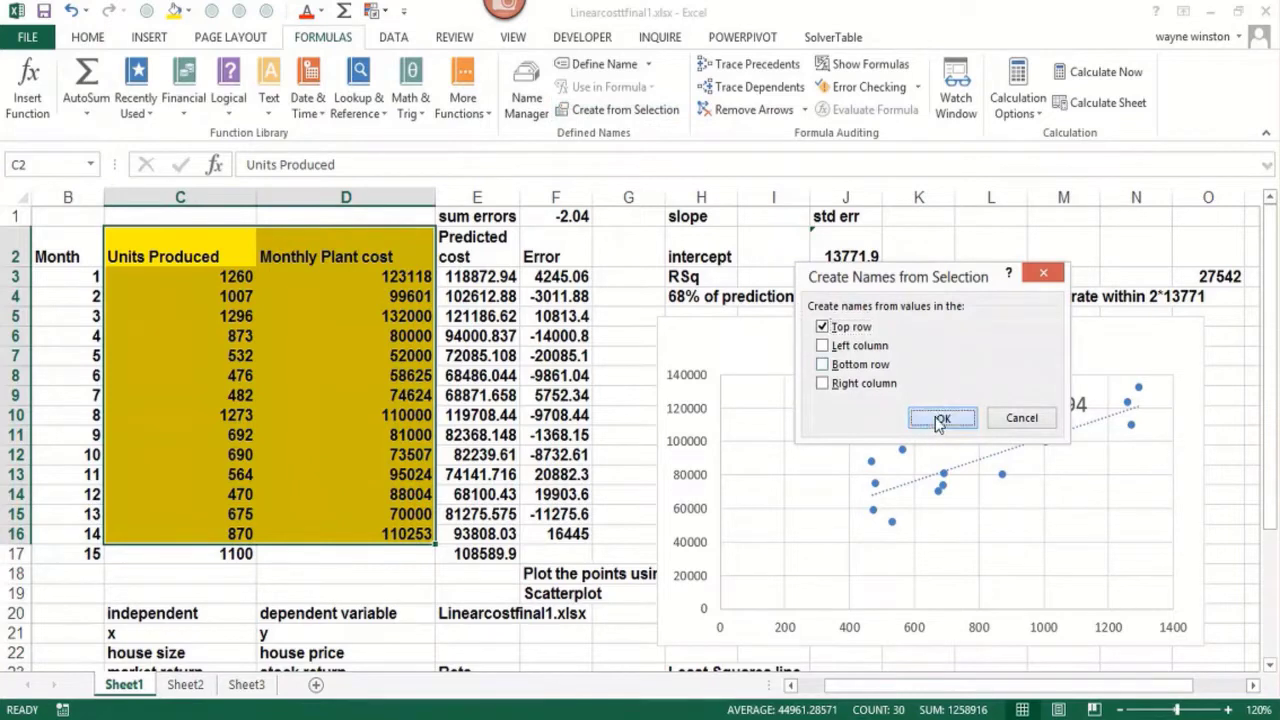
# Calculate the slope in I1 with =SLOPE(Monthly_Plant_cost,Units_Produced), inserting the defined range names
pyautogui.click(773, 216)
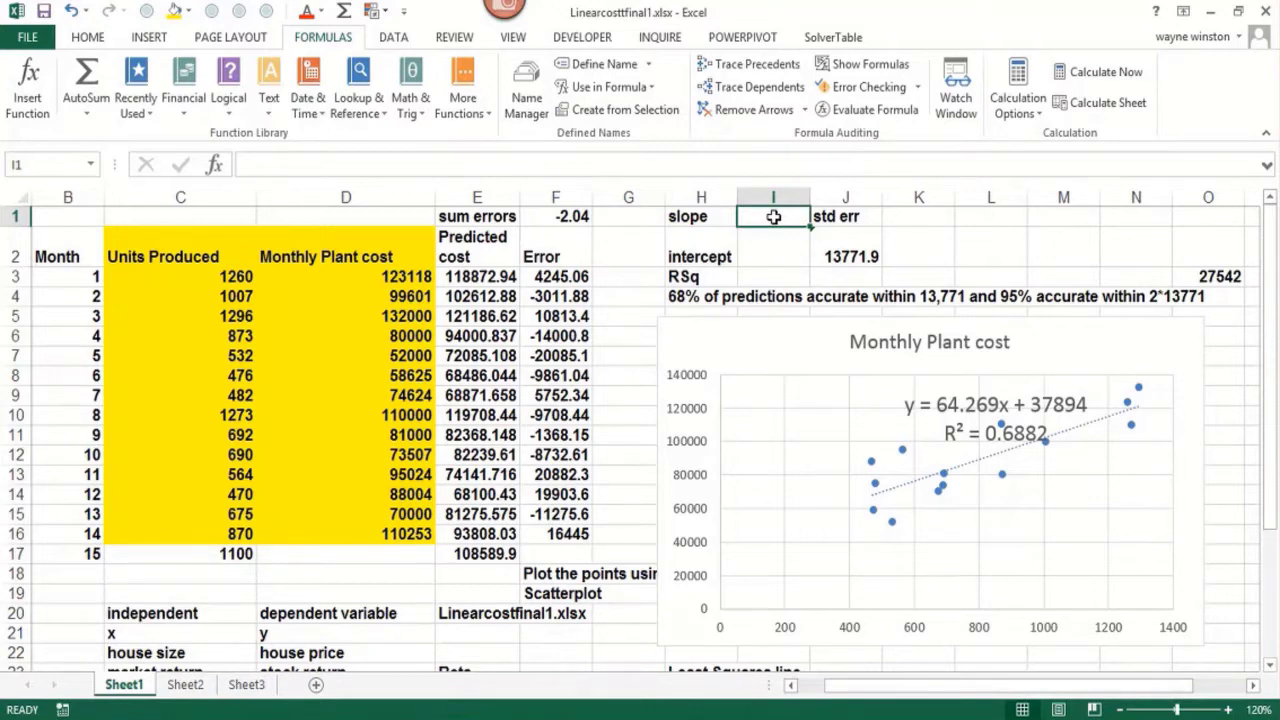
pyautogui.write('=slope(')
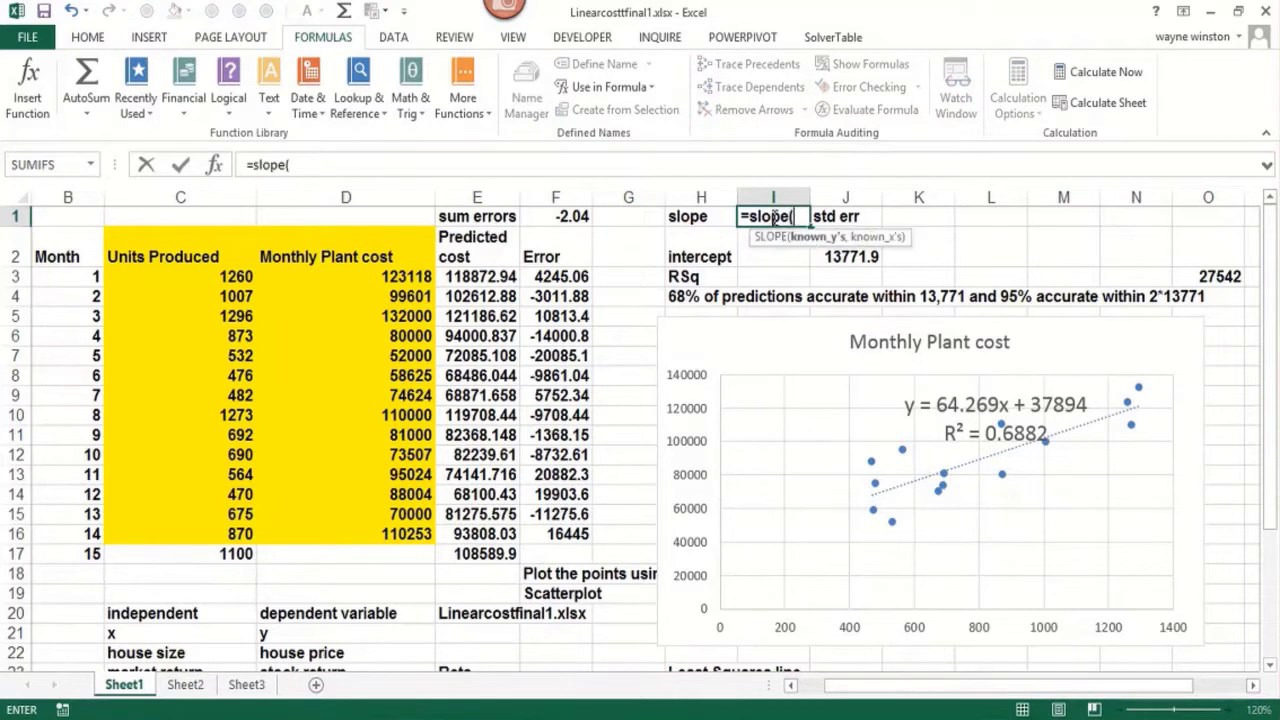
pyautogui.press('F3')
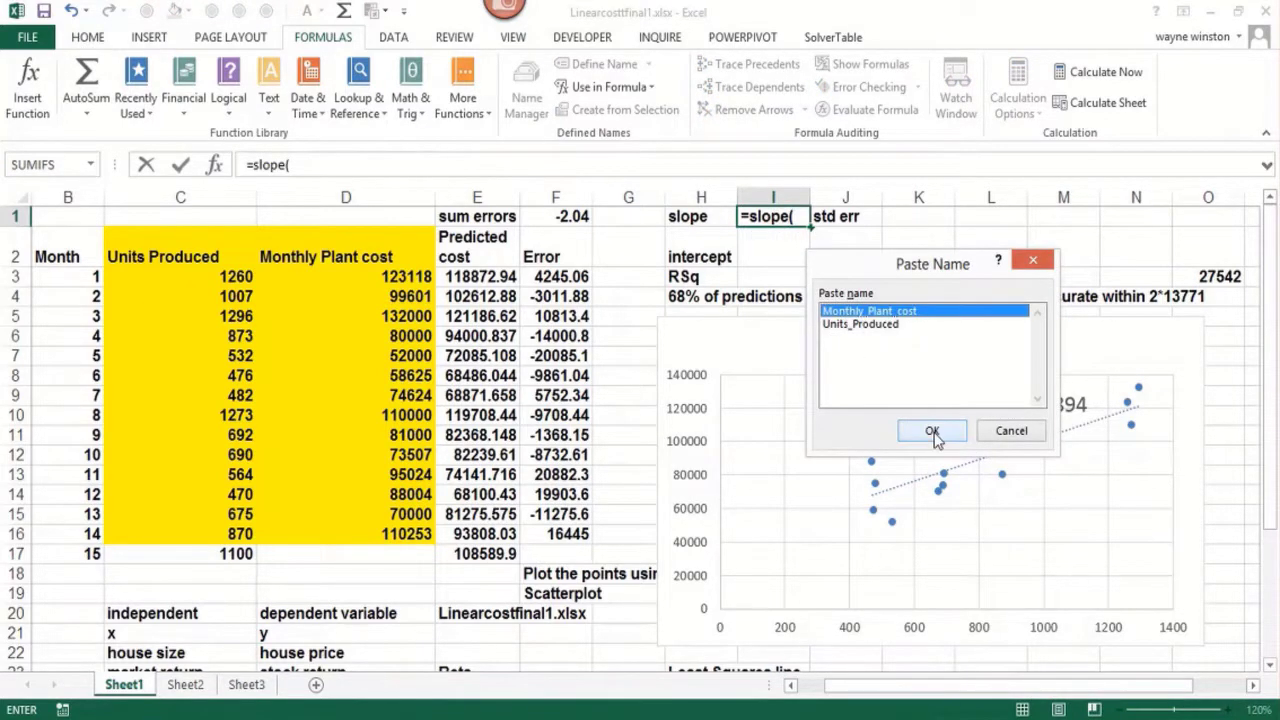
pyautogui.click(931, 430)
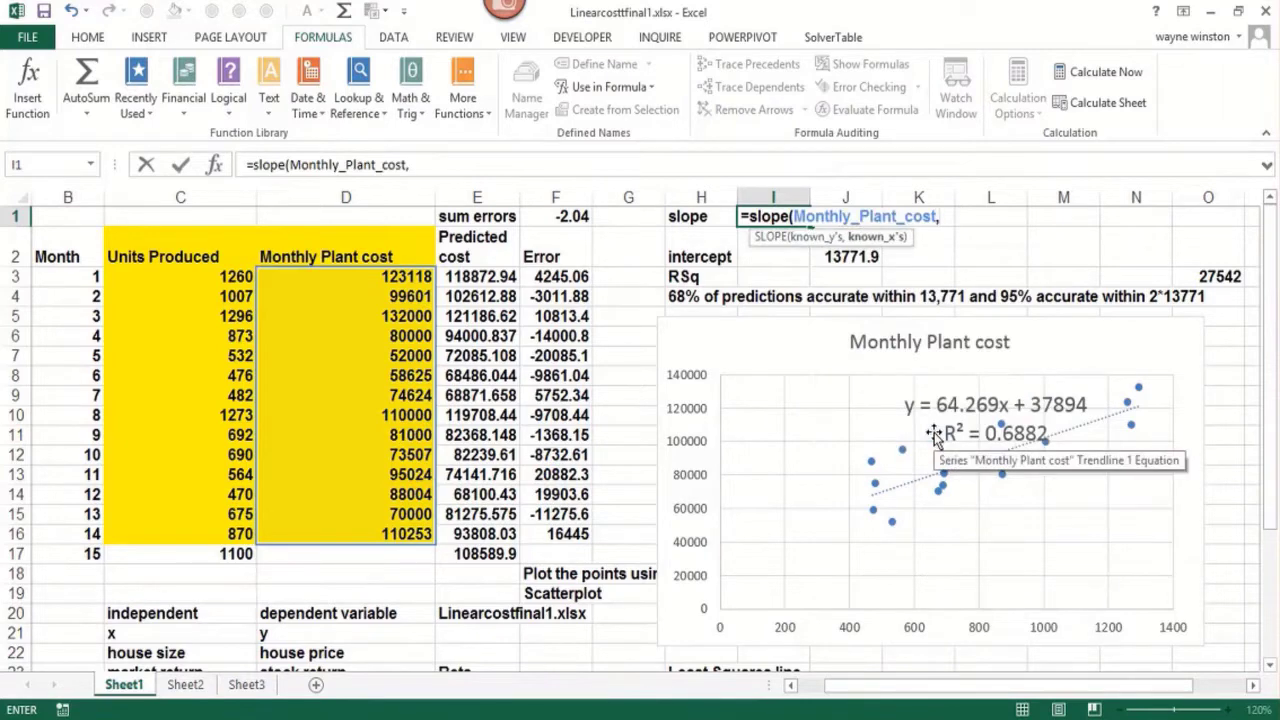
pyautogui.press('F3')
pyautogui.click(878, 325)
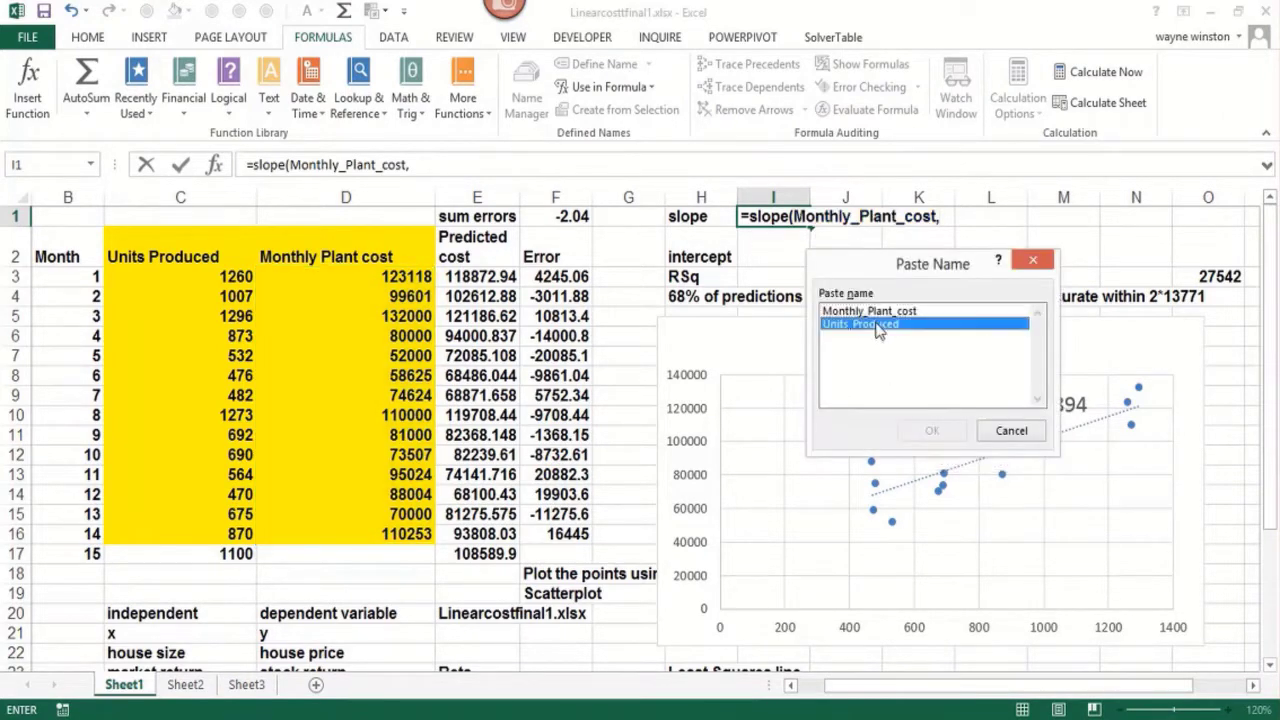
pyautogui.click(931, 430)
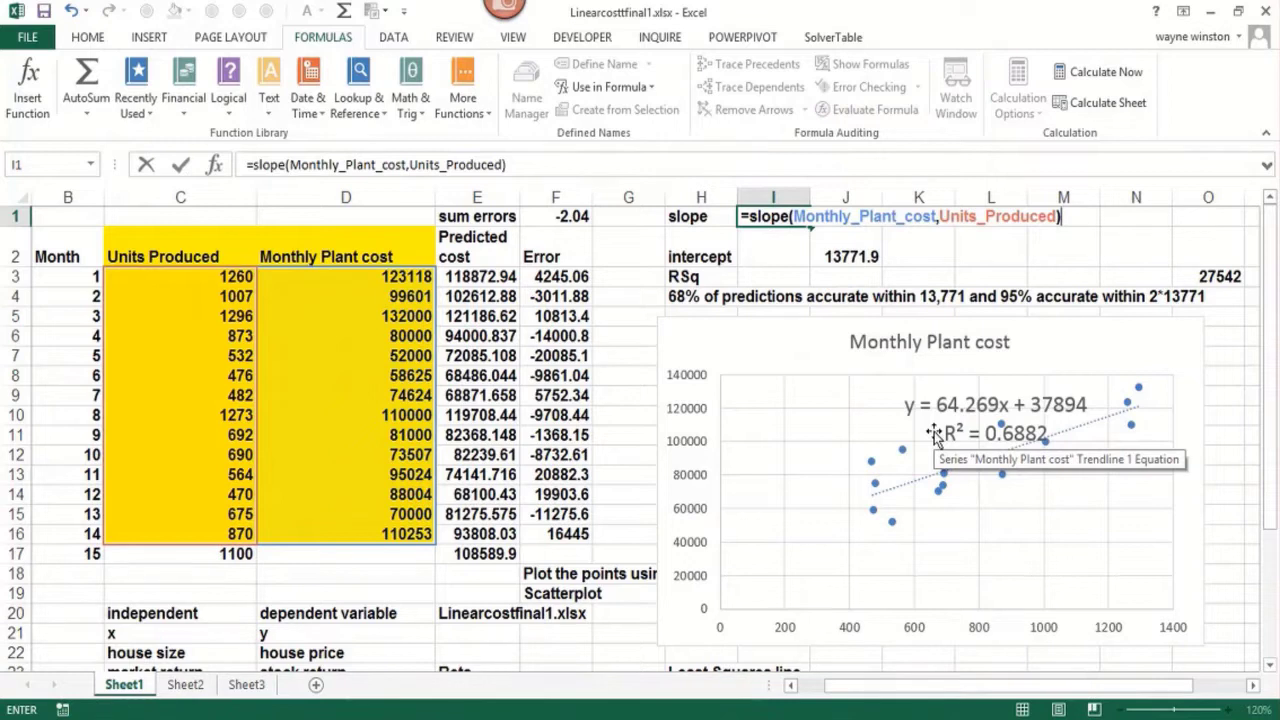
pyautogui.press('Return')
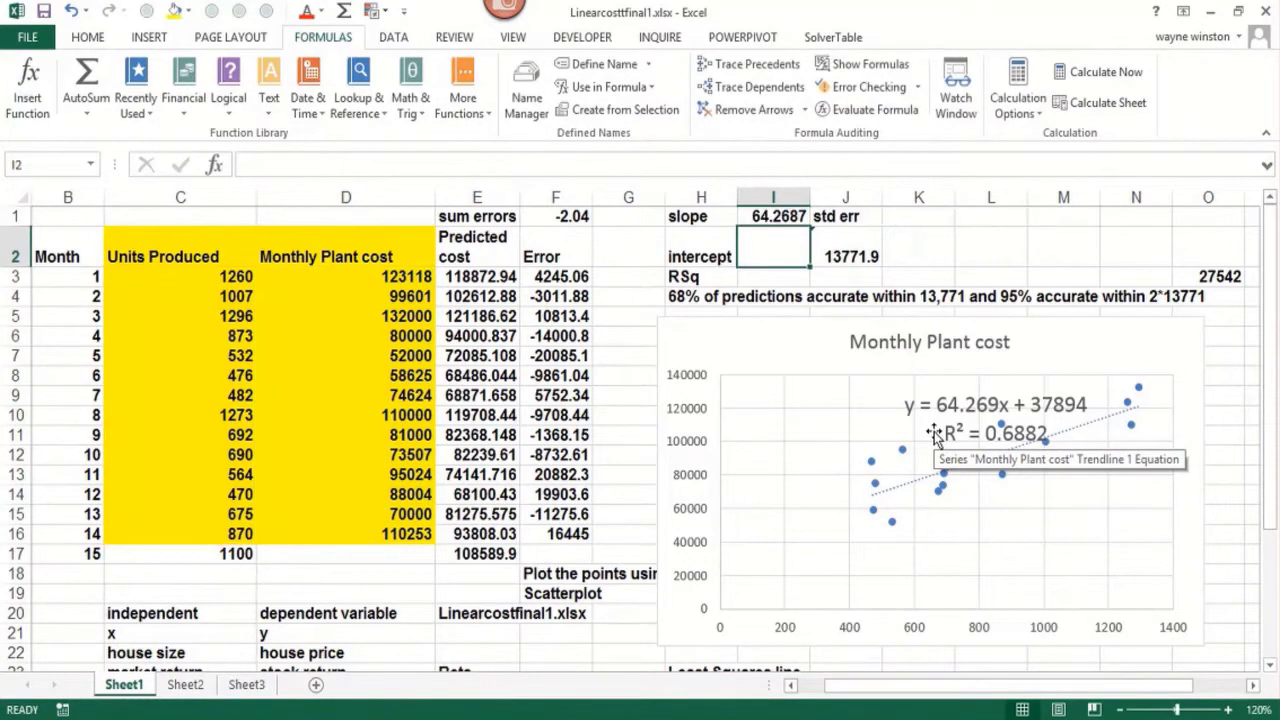
# Format the slope in I1 as a Number with 6 decimal places
pyautogui.press('Up')
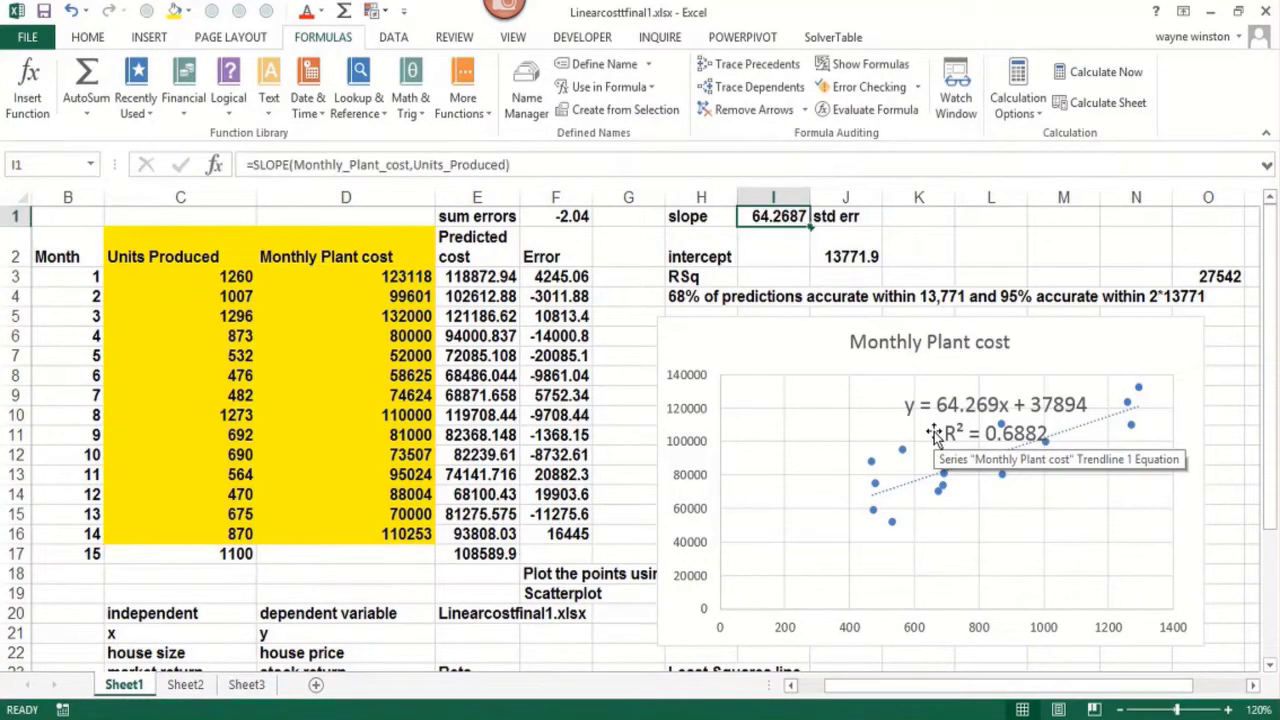
pyautogui.hotkey('ctrl', '1')
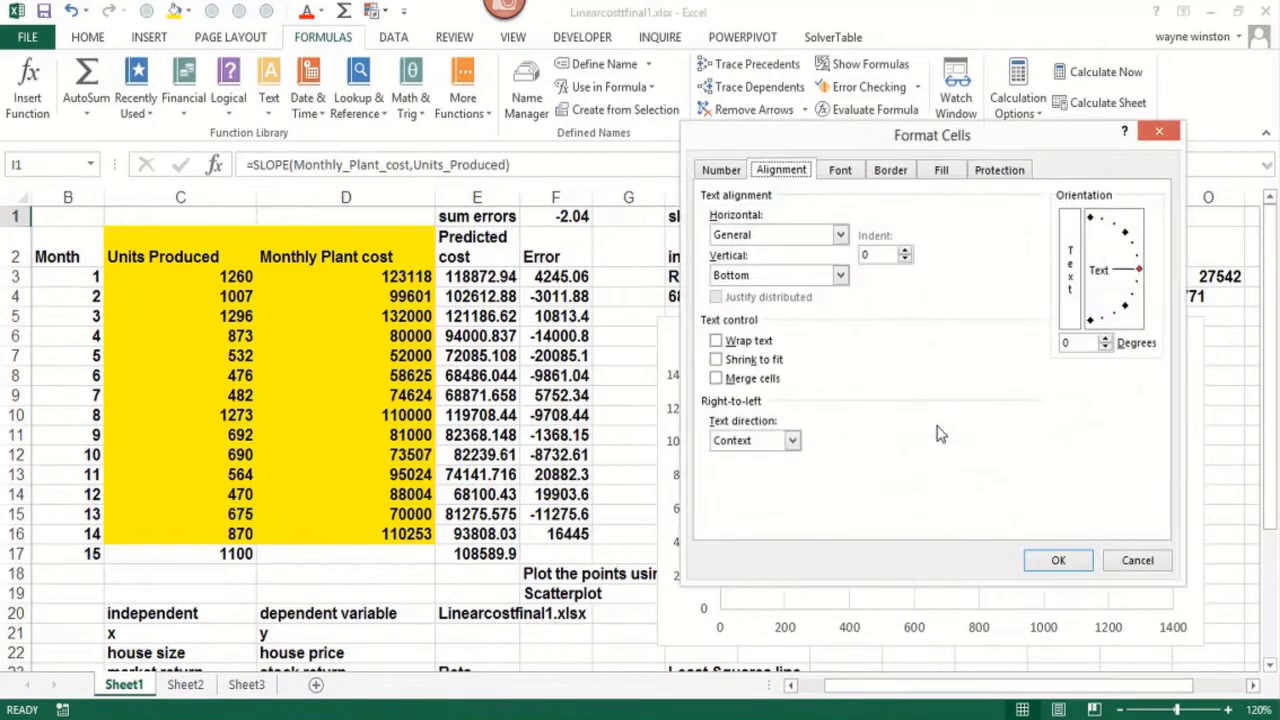
pyautogui.click(731, 172)
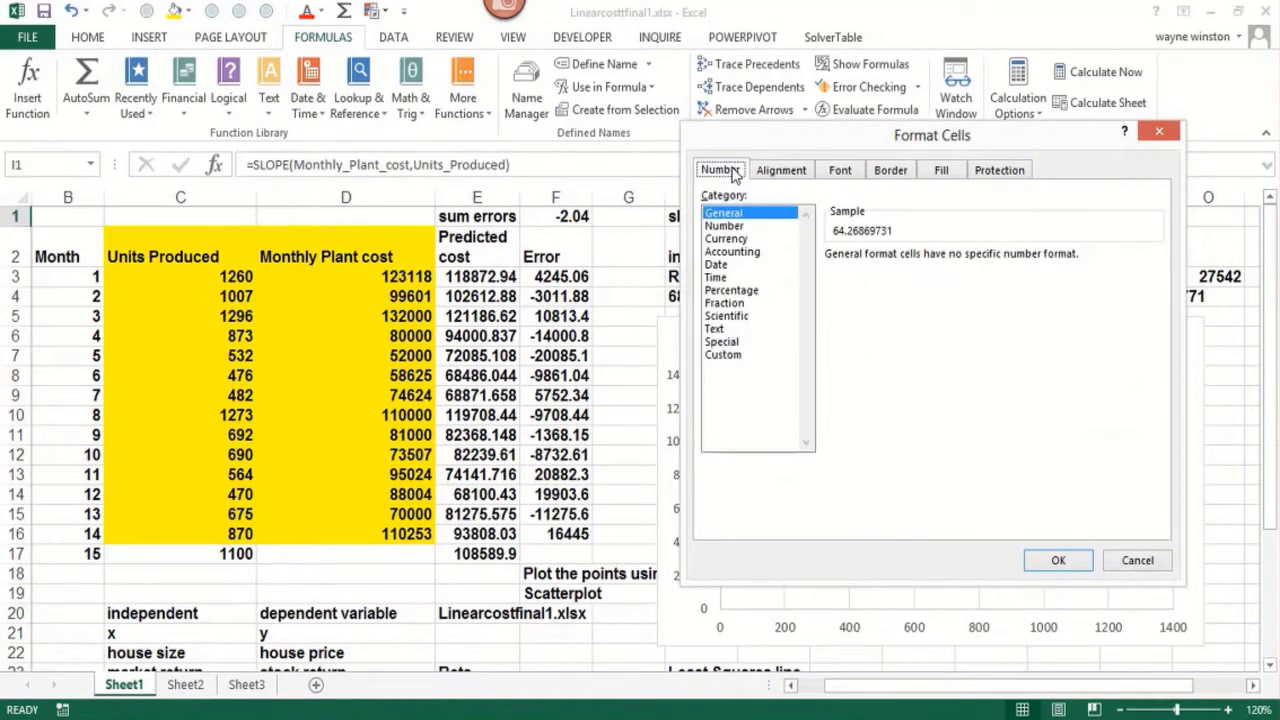
pyautogui.click(755, 227)
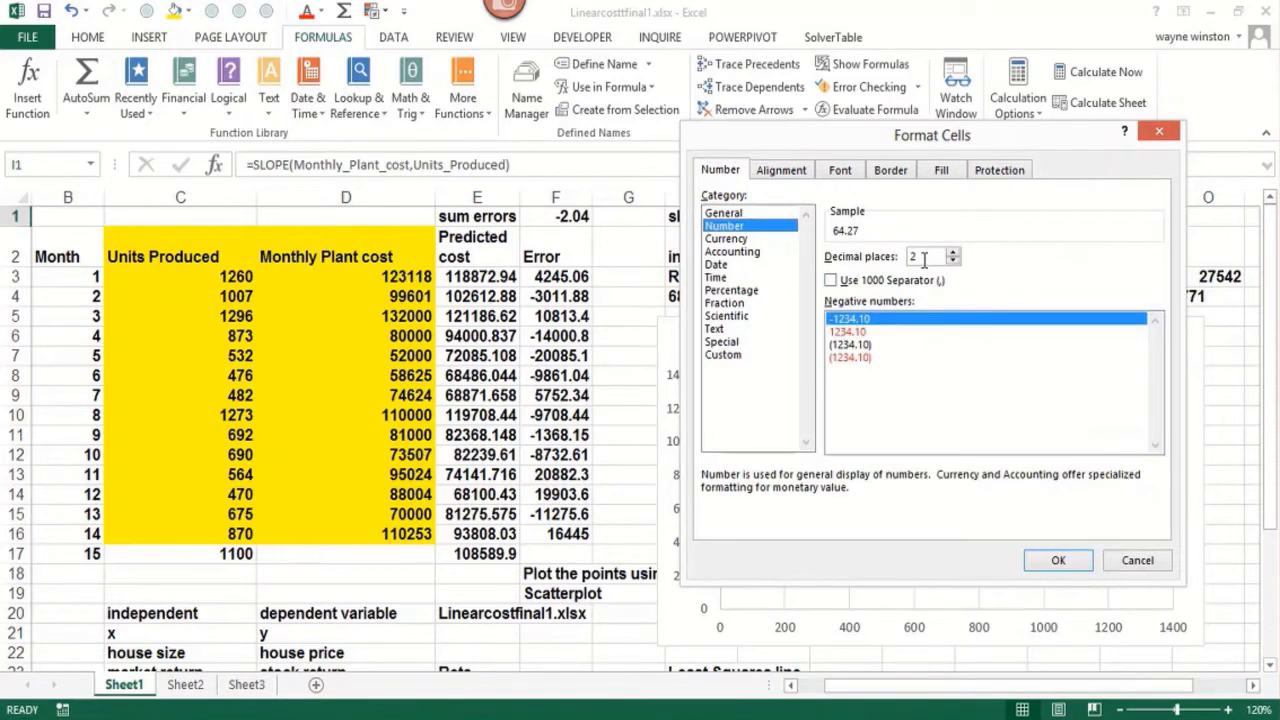
pyautogui.write('6')
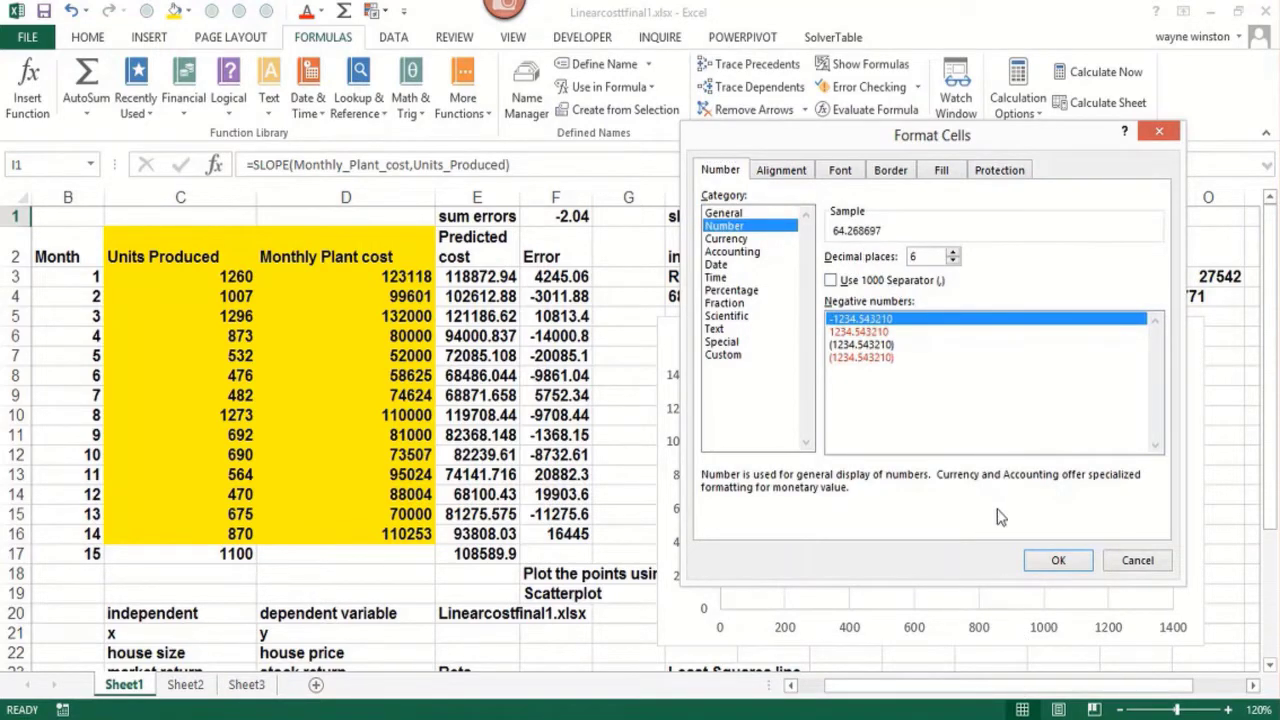
pyautogui.click(1042, 562)
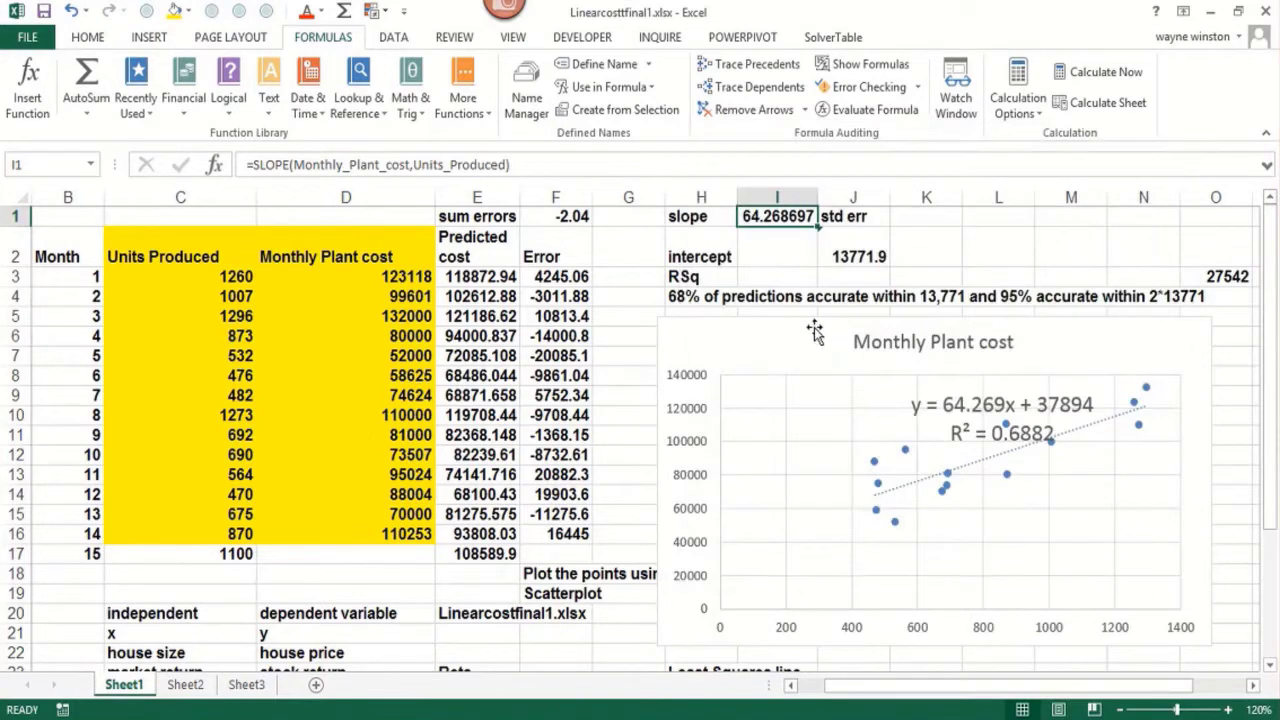
# Calculate the intercept in I2 with =INTERCEPT(Monthly_Plant_cost,Units_Produced), inserting the defined range names
pyautogui.click(775, 252)
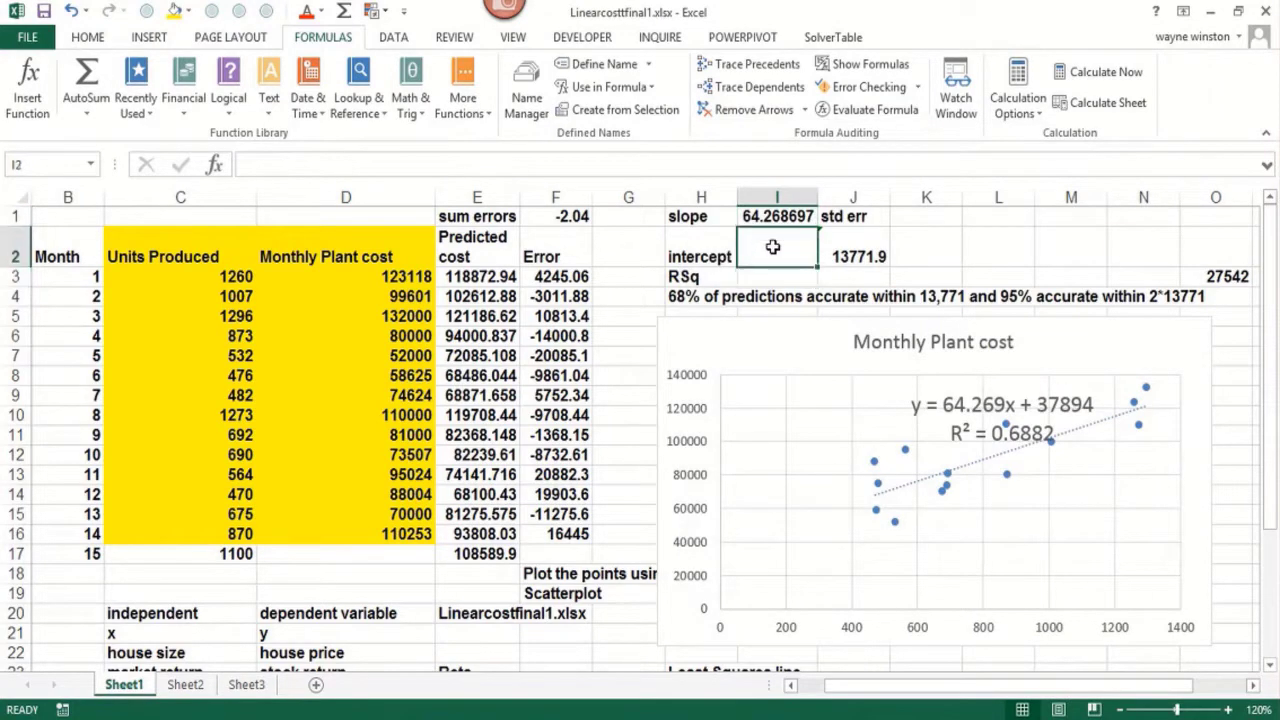
pyautogui.write('=intercept(')
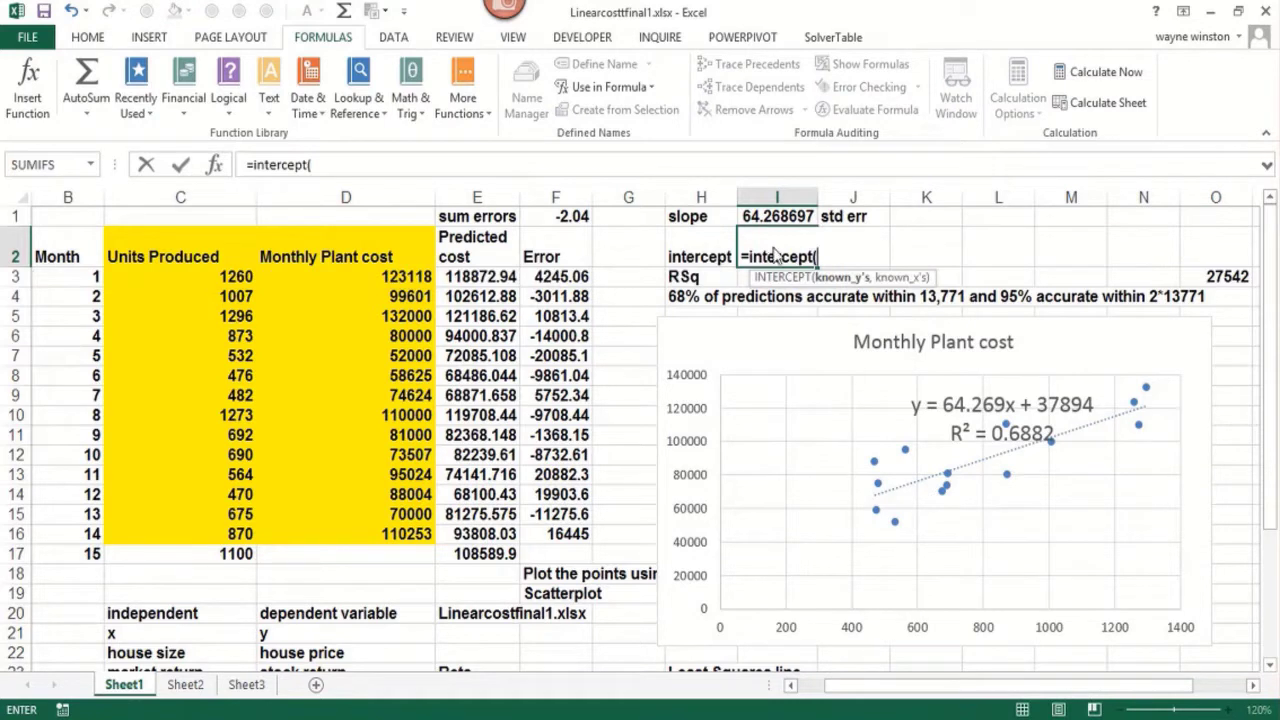
pyautogui.press('F3')
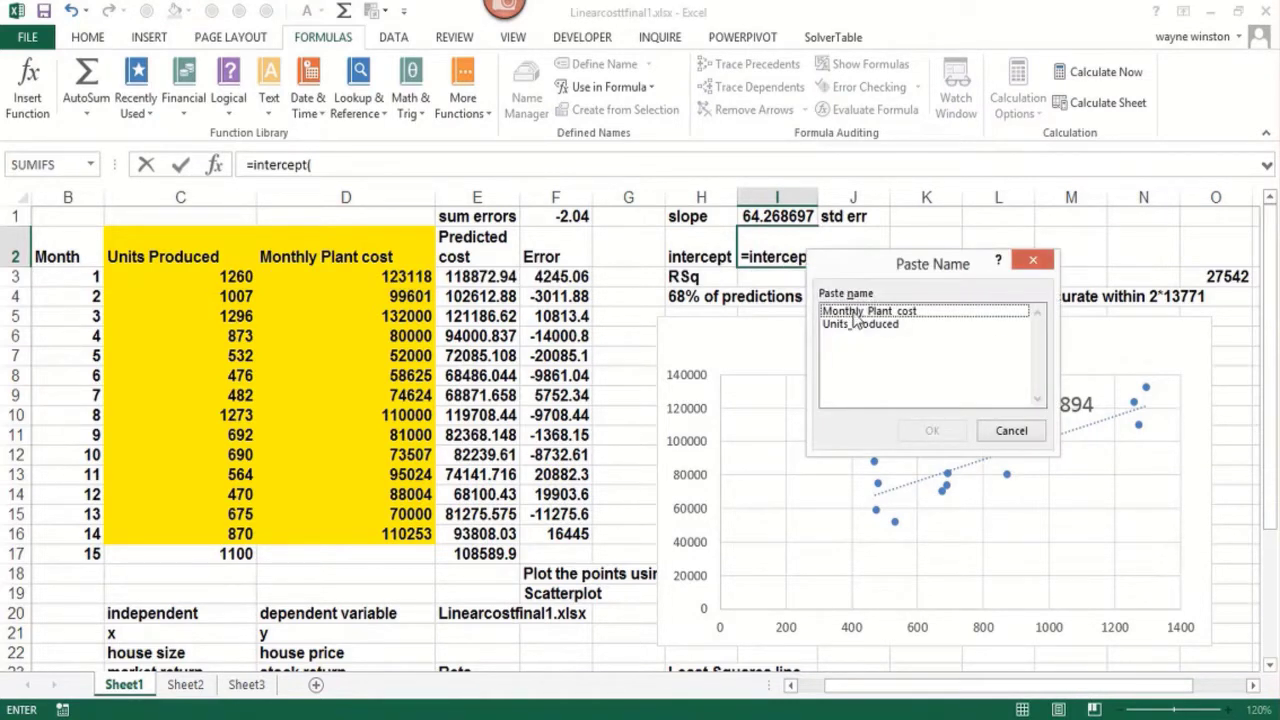
pyautogui.click(855, 313)
pyautogui.click(929, 431)
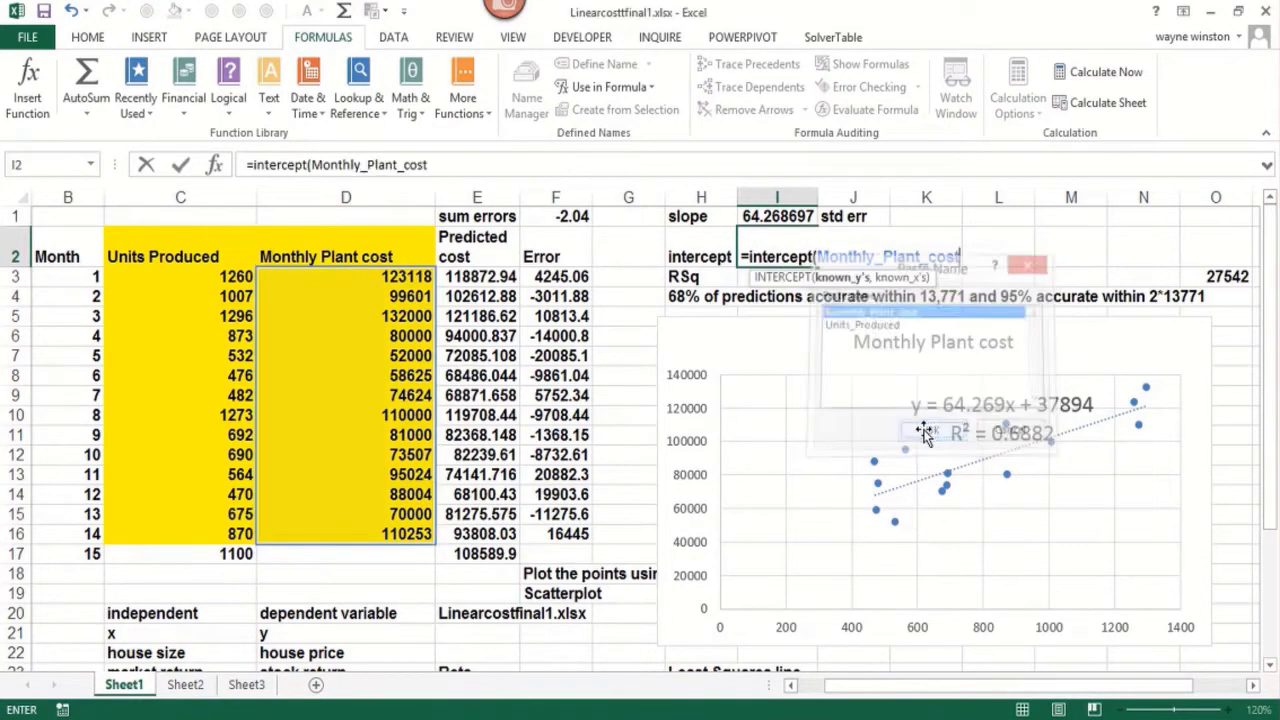
pyautogui.write(',')
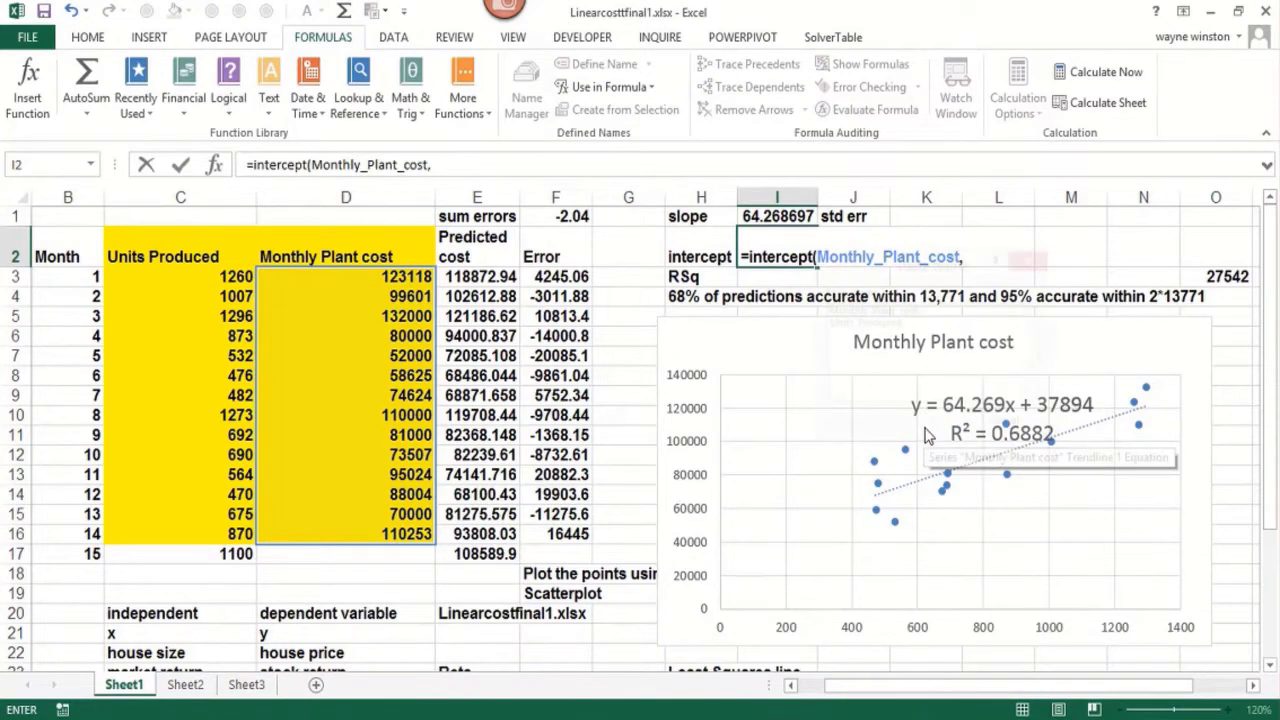
pyautogui.press('F3')
pyautogui.click(880, 325)
pyautogui.click(930, 429)
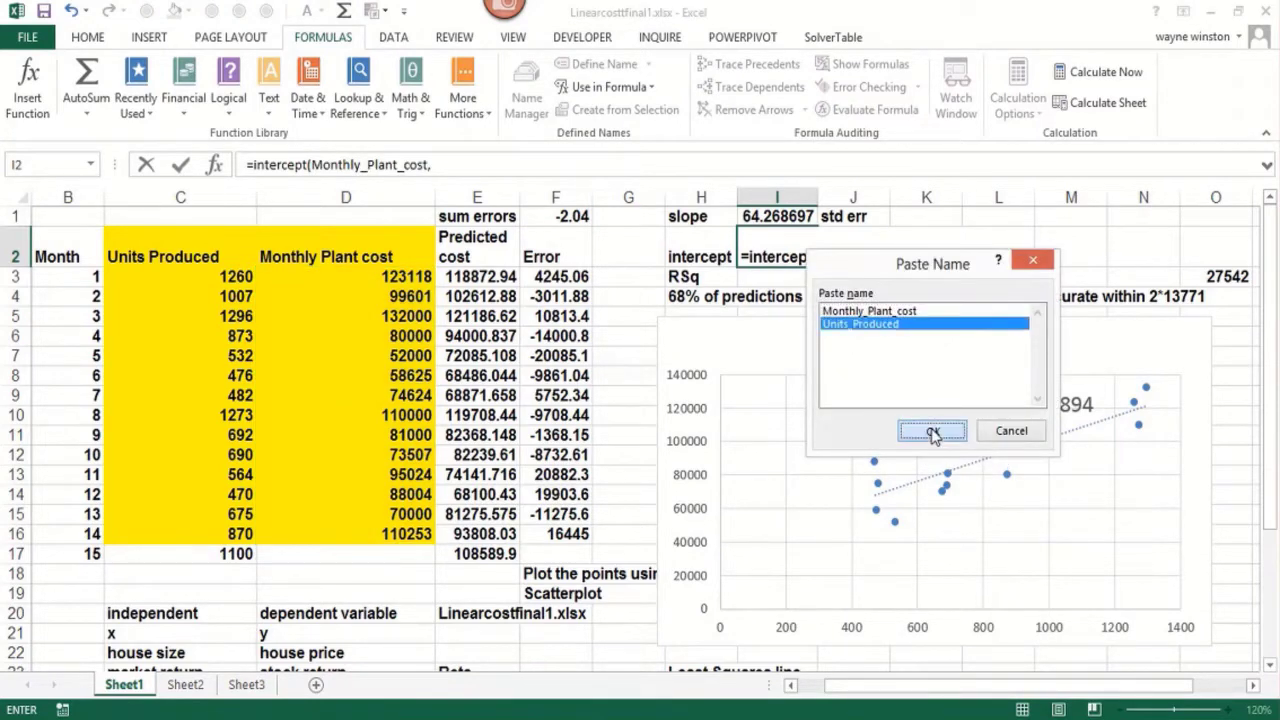
pyautogui.write(')')
pyautogui.press('Return')
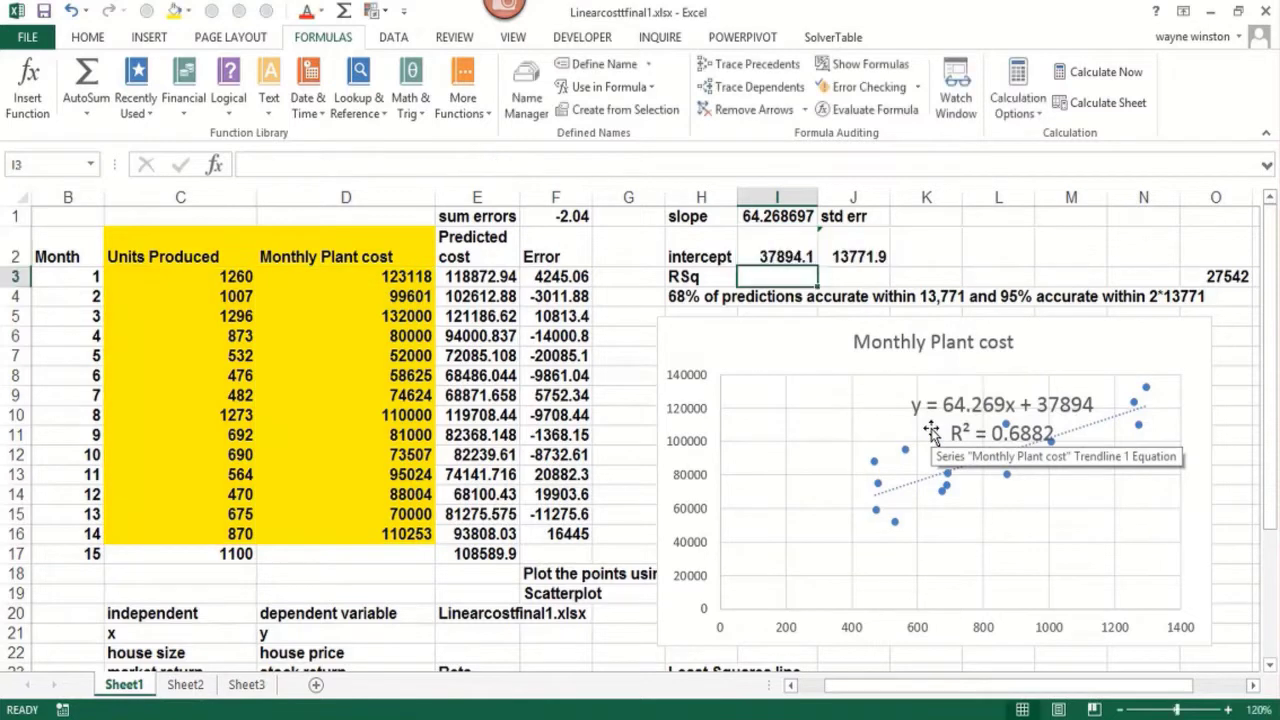
# Format the intercept in I2 as a Number with 3 decimal places
pyautogui.click(490, 277)
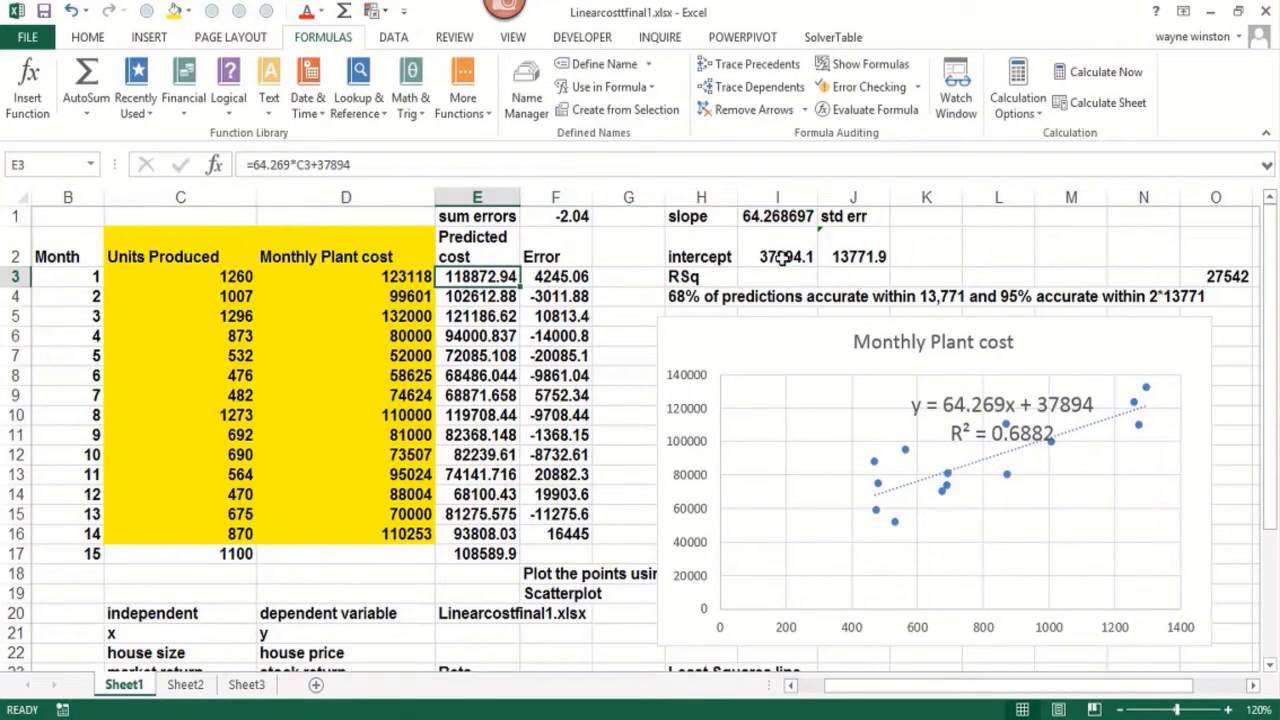
pyautogui.click(786, 257)
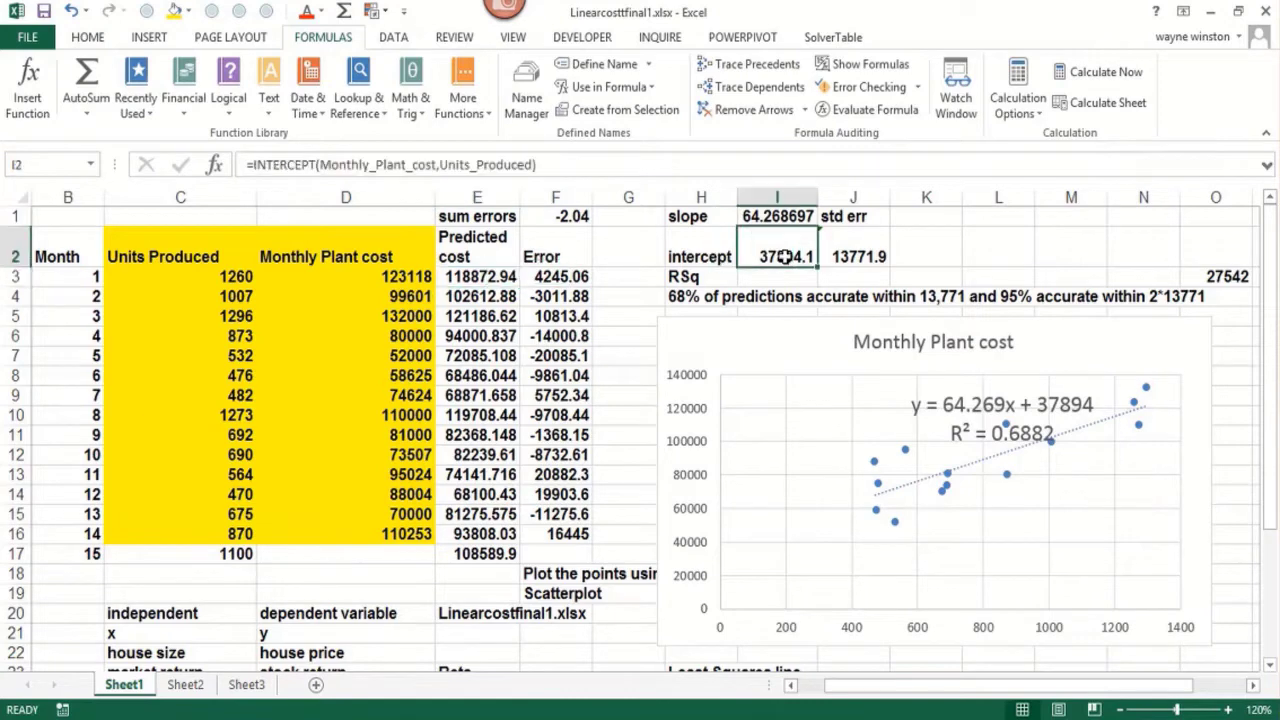
pyautogui.hotkey('ctrl', '1')
pyautogui.click(725, 227)
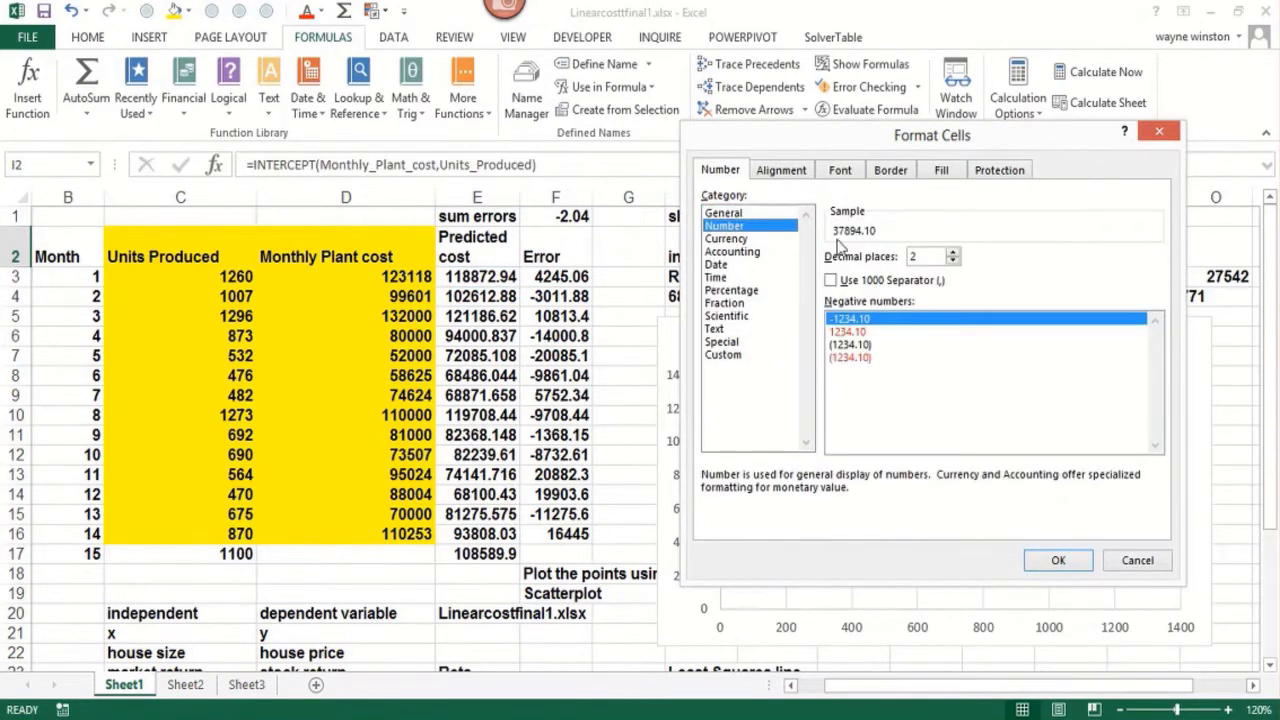
pyautogui.click(953, 252)
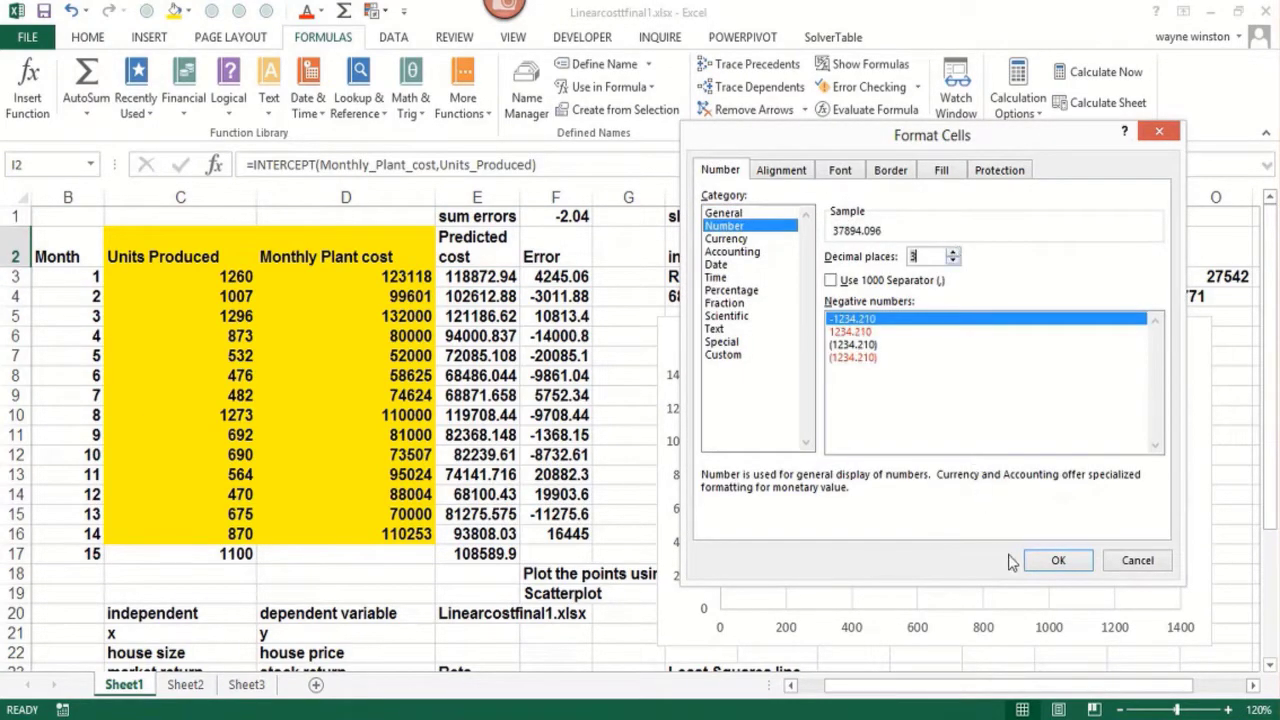
pyautogui.click(1046, 561)
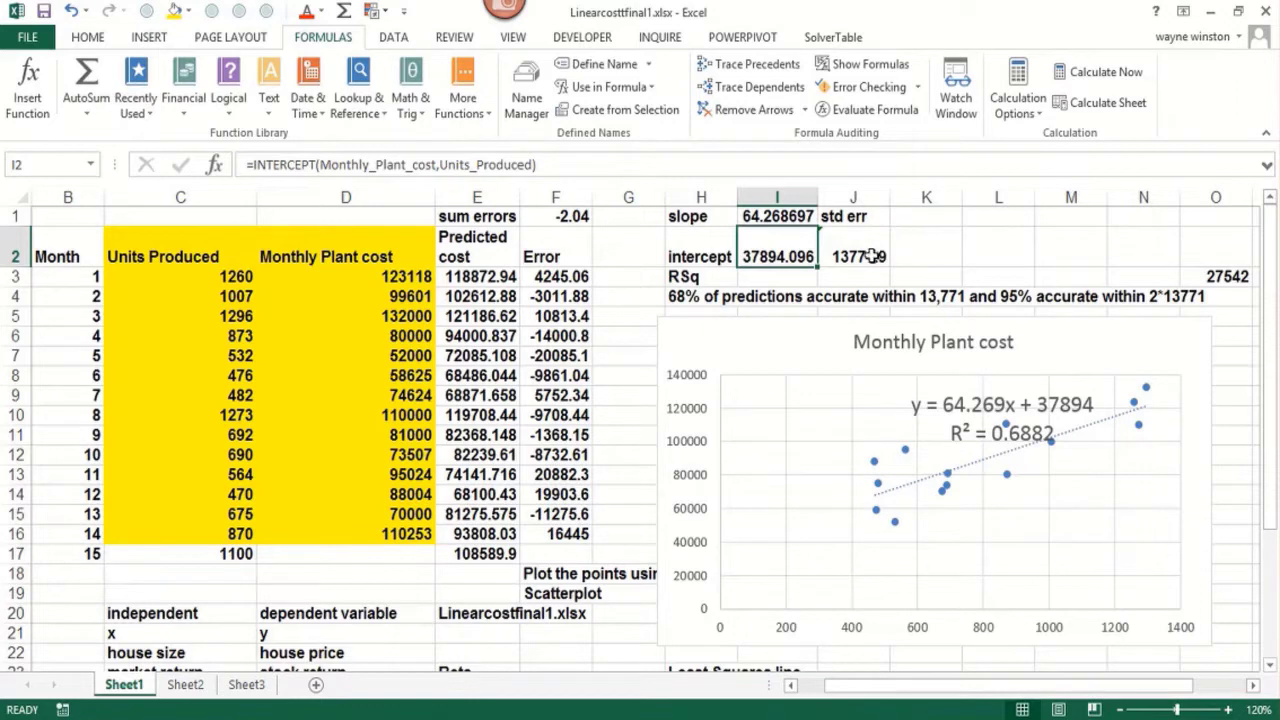
# Calculate R-squared in I3 with =RSQ(Monthly_Plant_cost,Units_Produced), inserting the defined range names
pyautogui.click(761, 280)
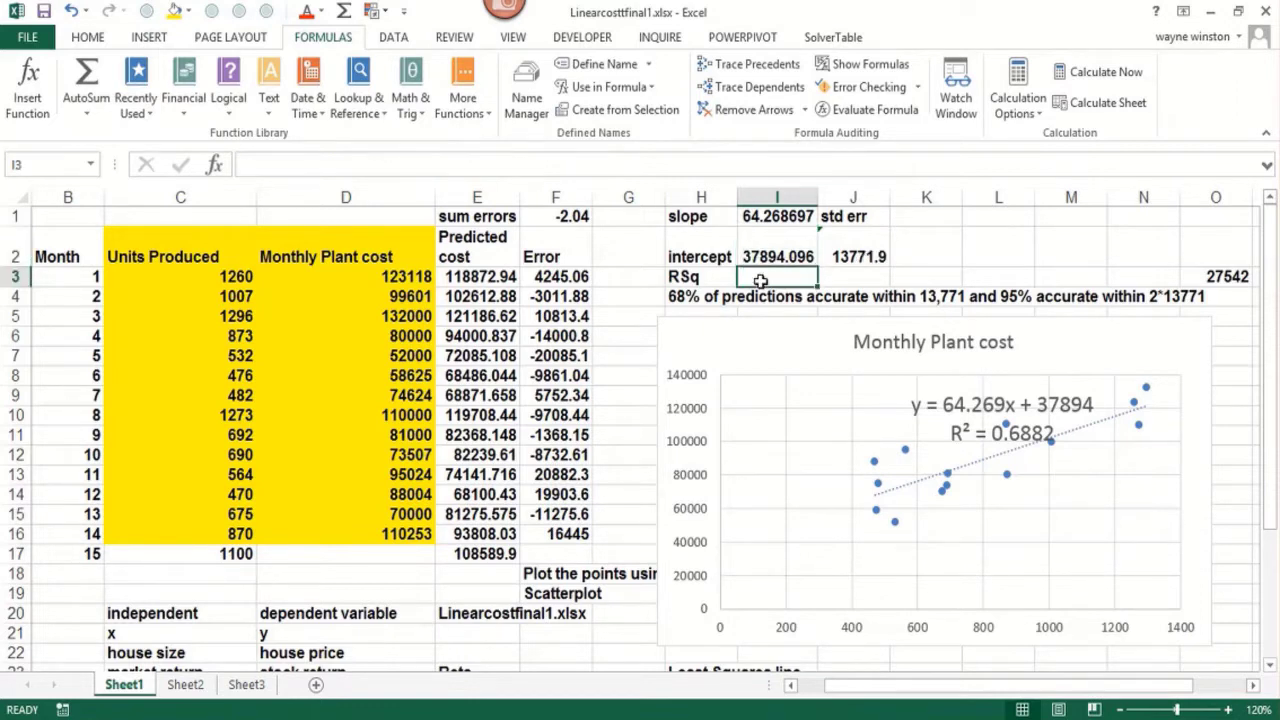
pyautogui.write('=rsq(')
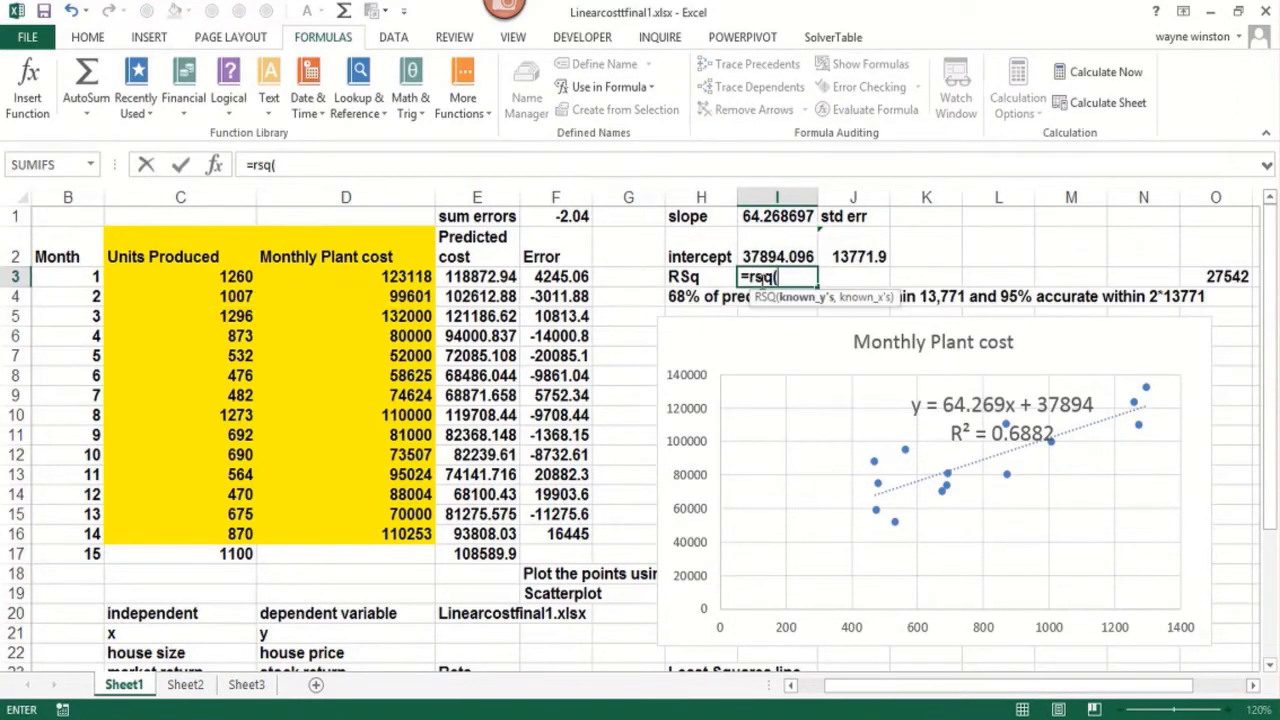
pyautogui.press('F3')
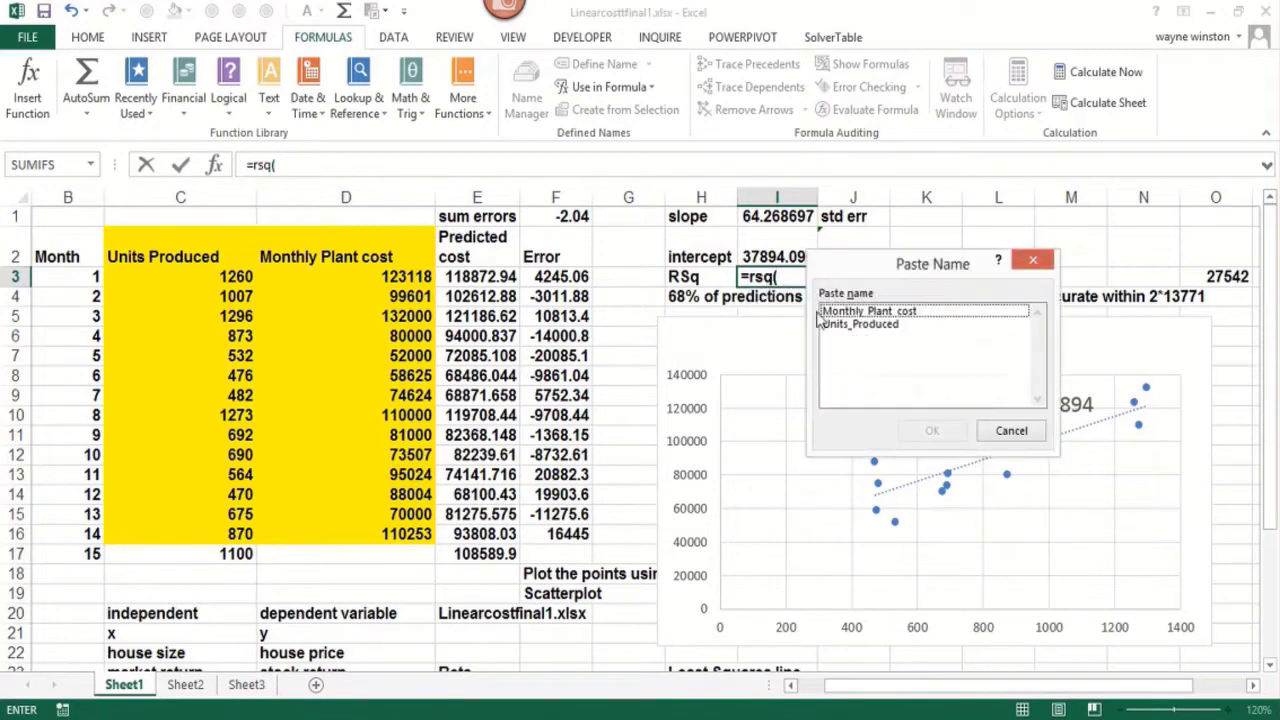
pyautogui.click(843, 313)
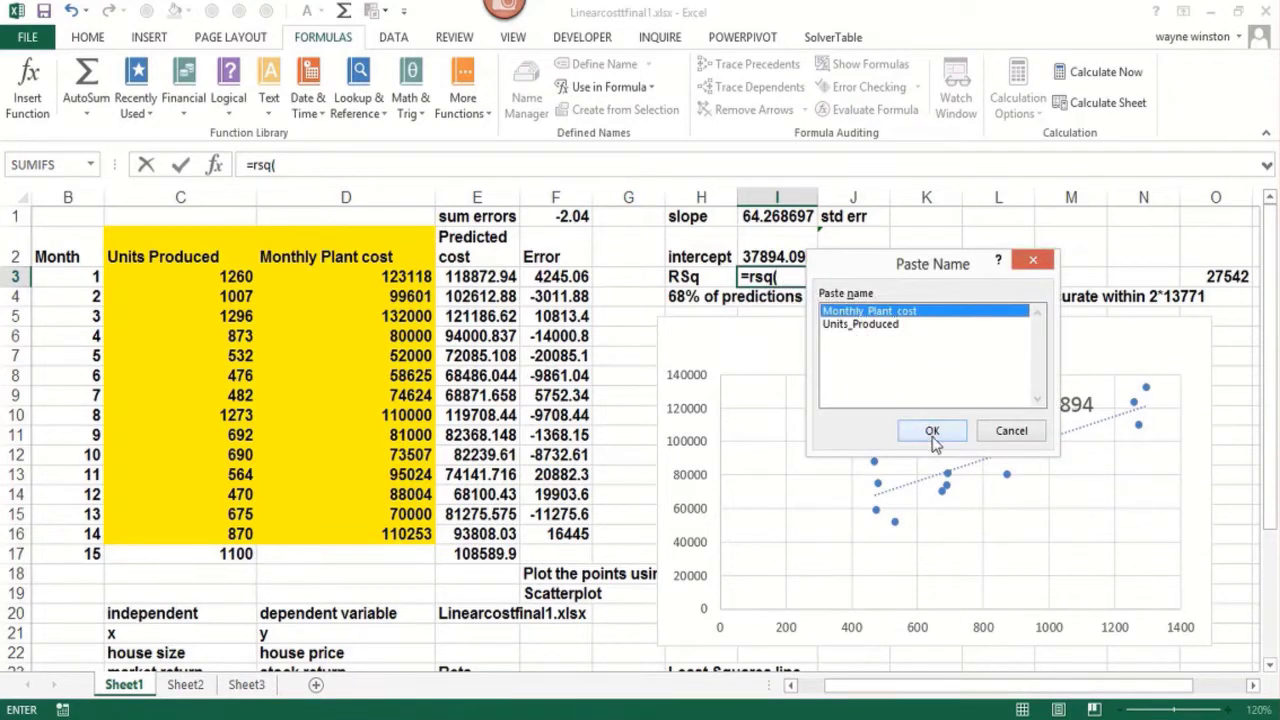
pyautogui.click(931, 430)
pyautogui.write(',')
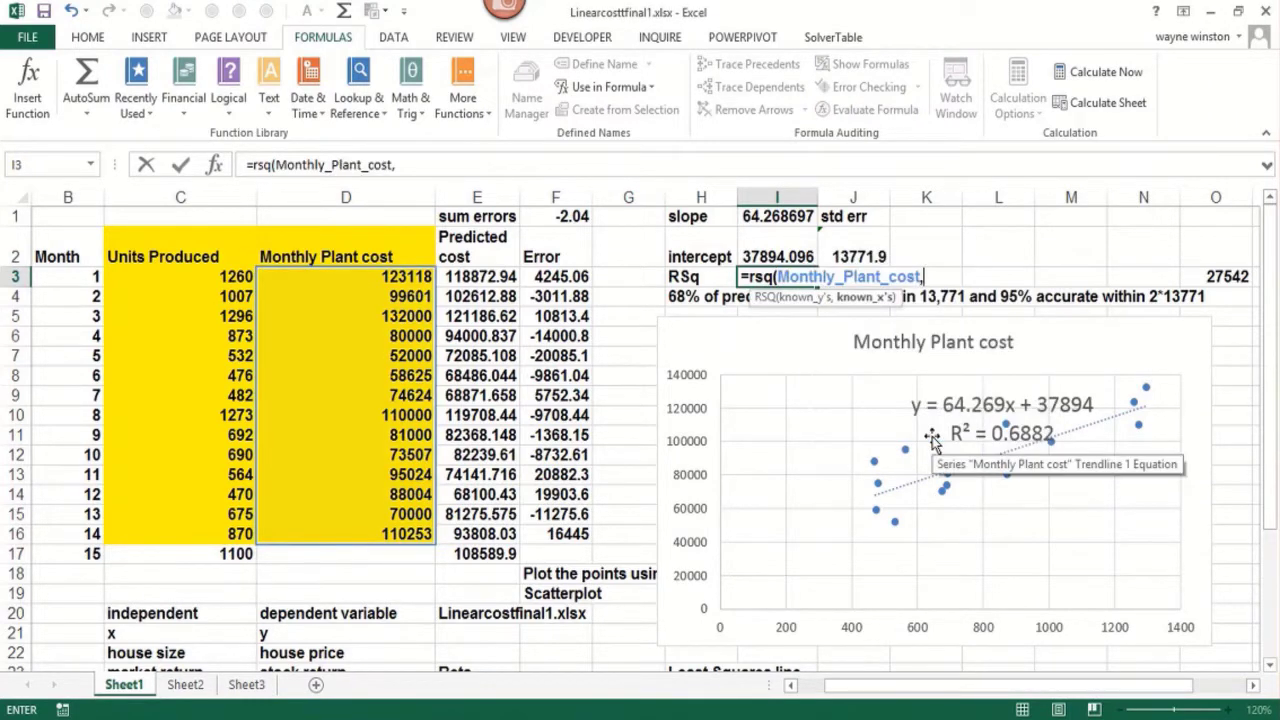
pyautogui.press('F3')
pyautogui.click(884, 327)
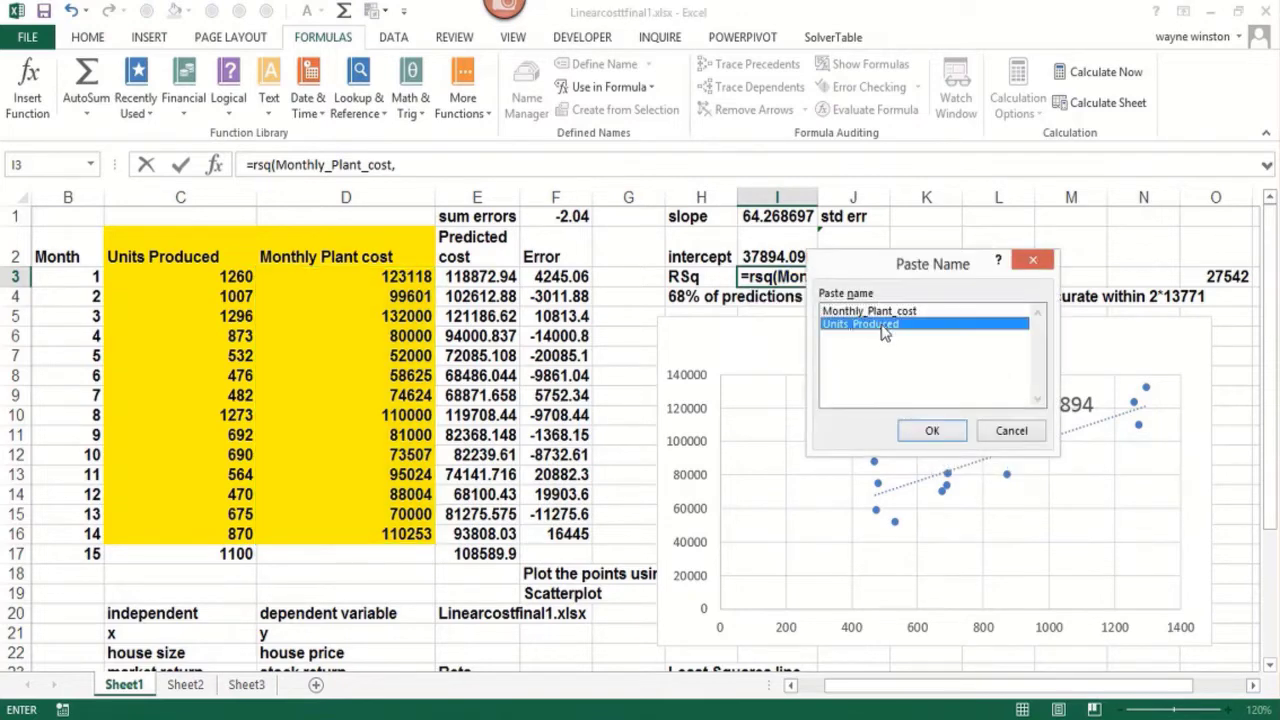
pyautogui.click(931, 430)
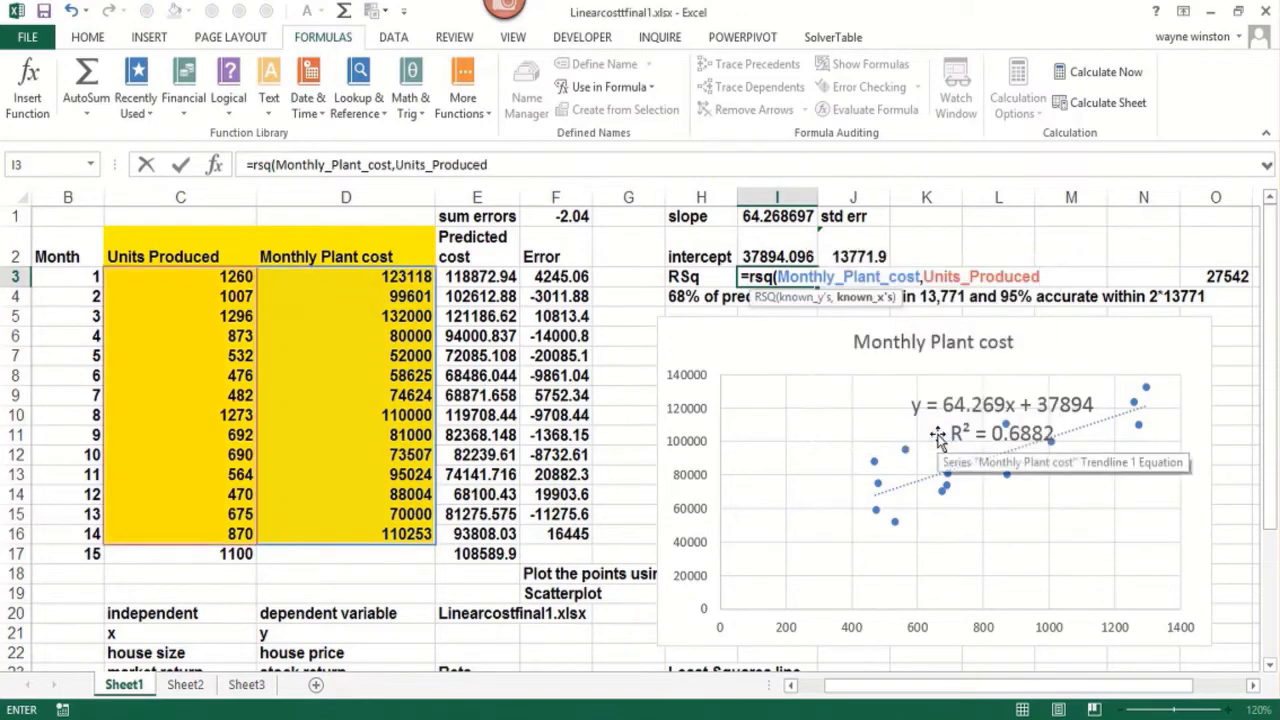
pyautogui.write(')')
pyautogui.press('Return')
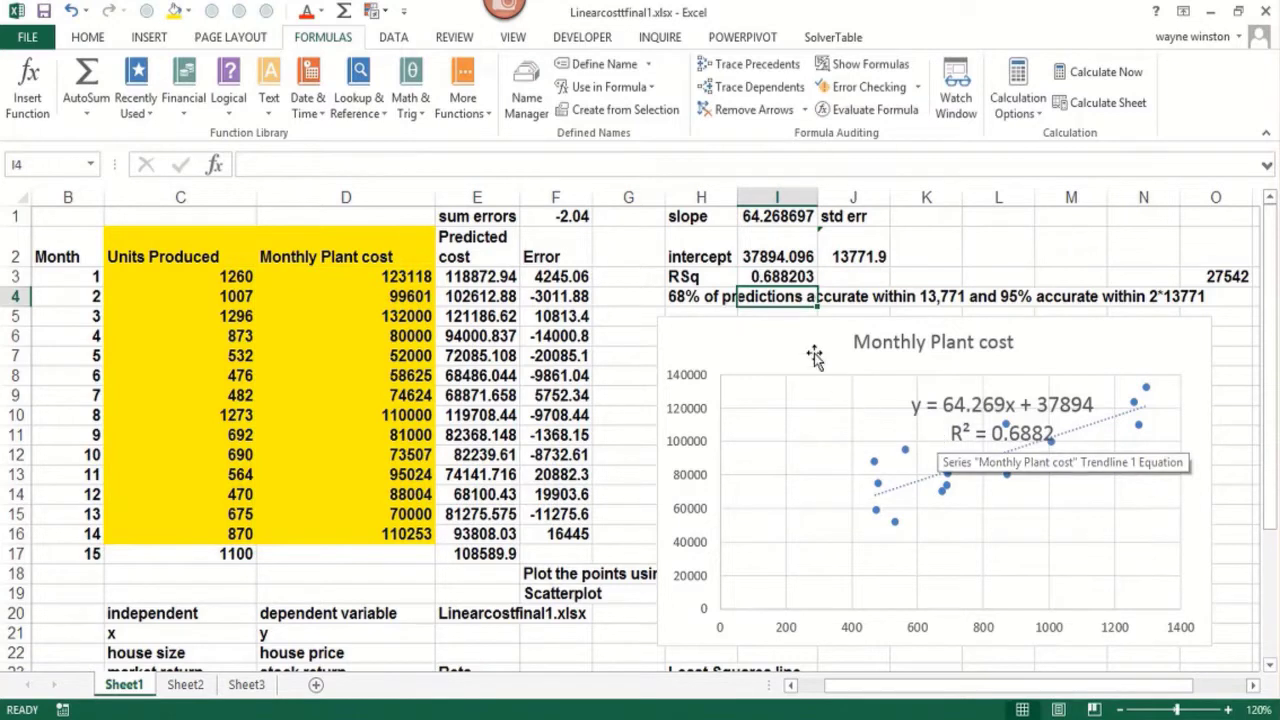
# Clear the existing predicted costs in E3:E16
pyautogui.moveTo(453, 276); pyautogui.dragTo(465, 535)
pyautogui.press('Delete')
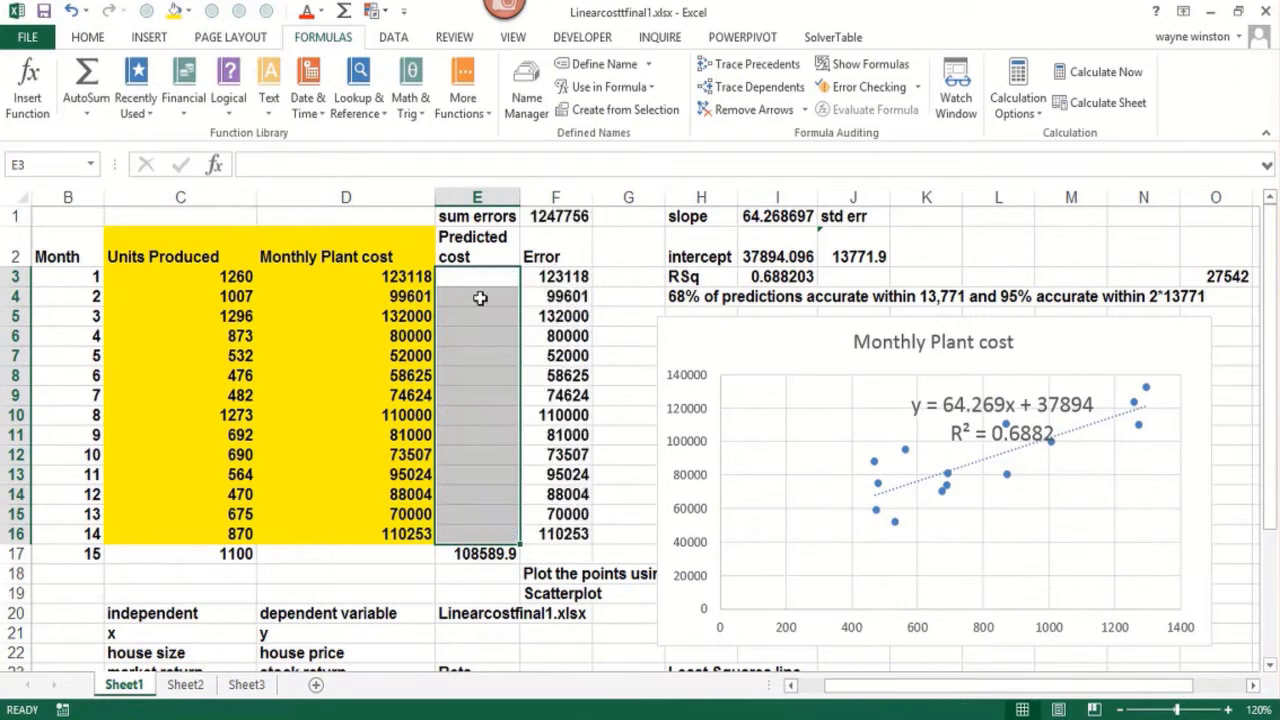
pyautogui.click(482, 279)
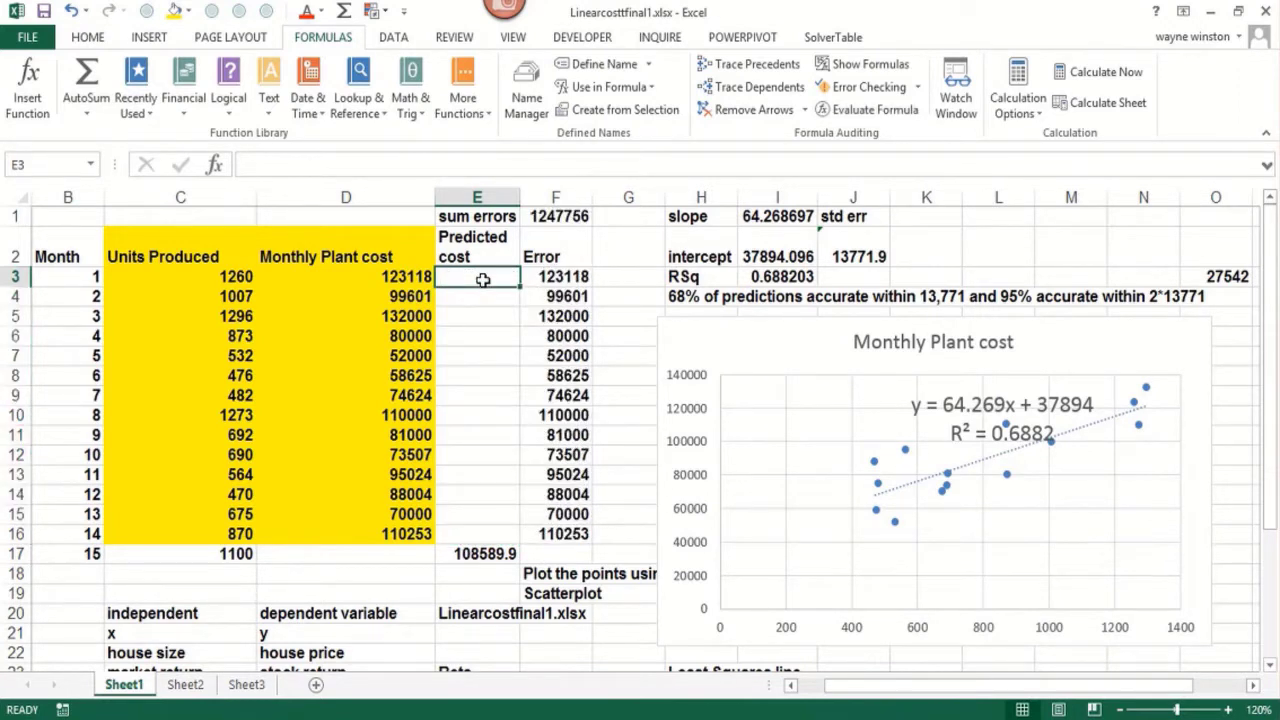
pyautogui.write('=')
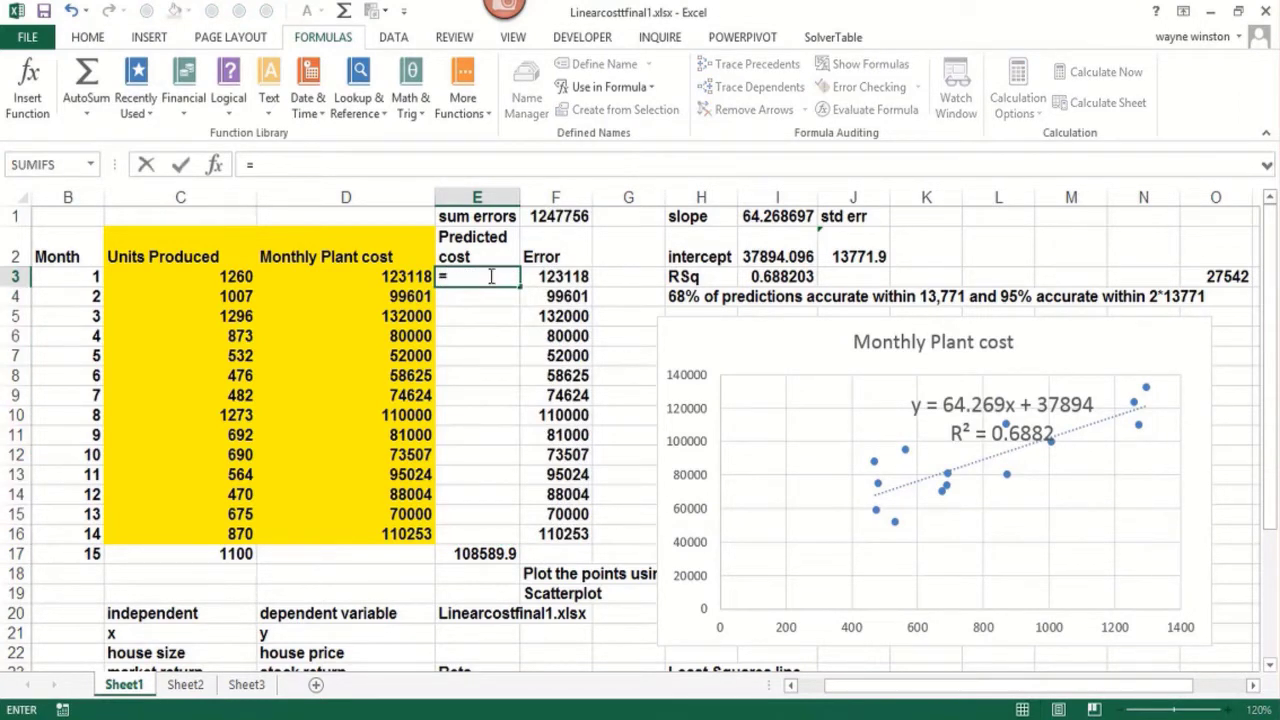
pyautogui.click(773, 217)
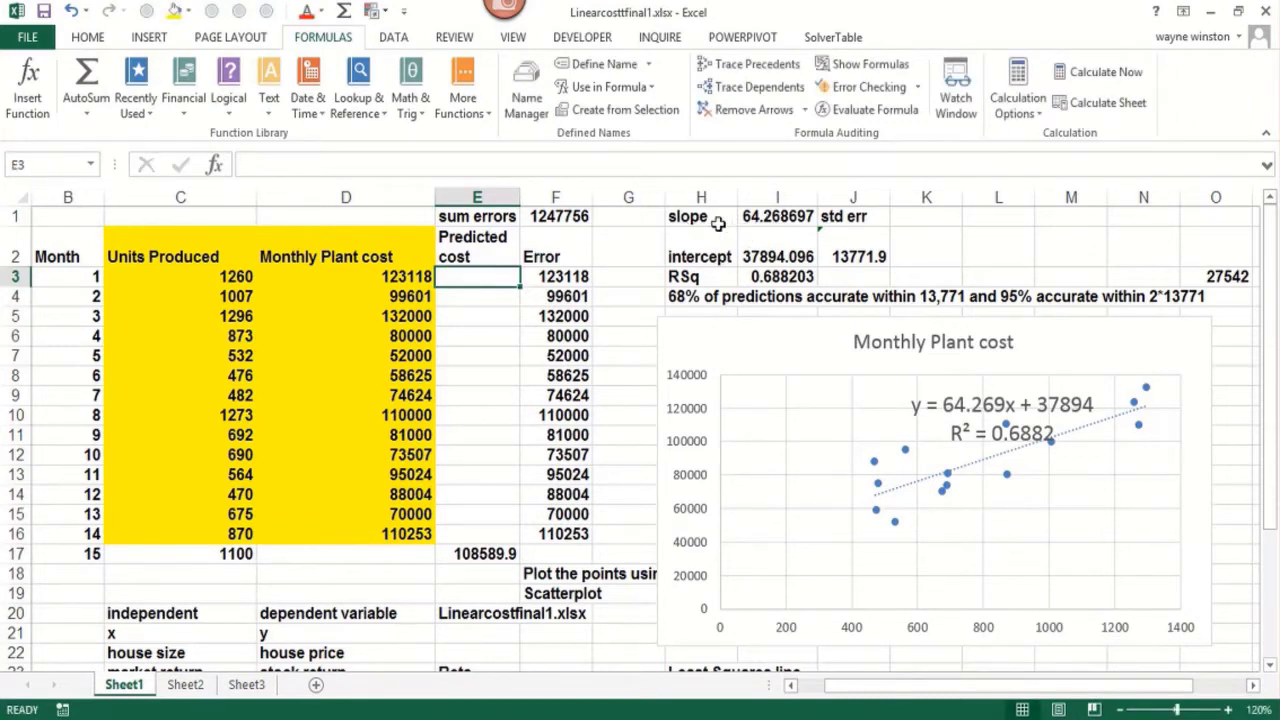
# Create range names for the slope and intercept values in H1:I2 from the labels in the left column
pyautogui.moveTo(720, 220); pyautogui.dragTo(766, 256)
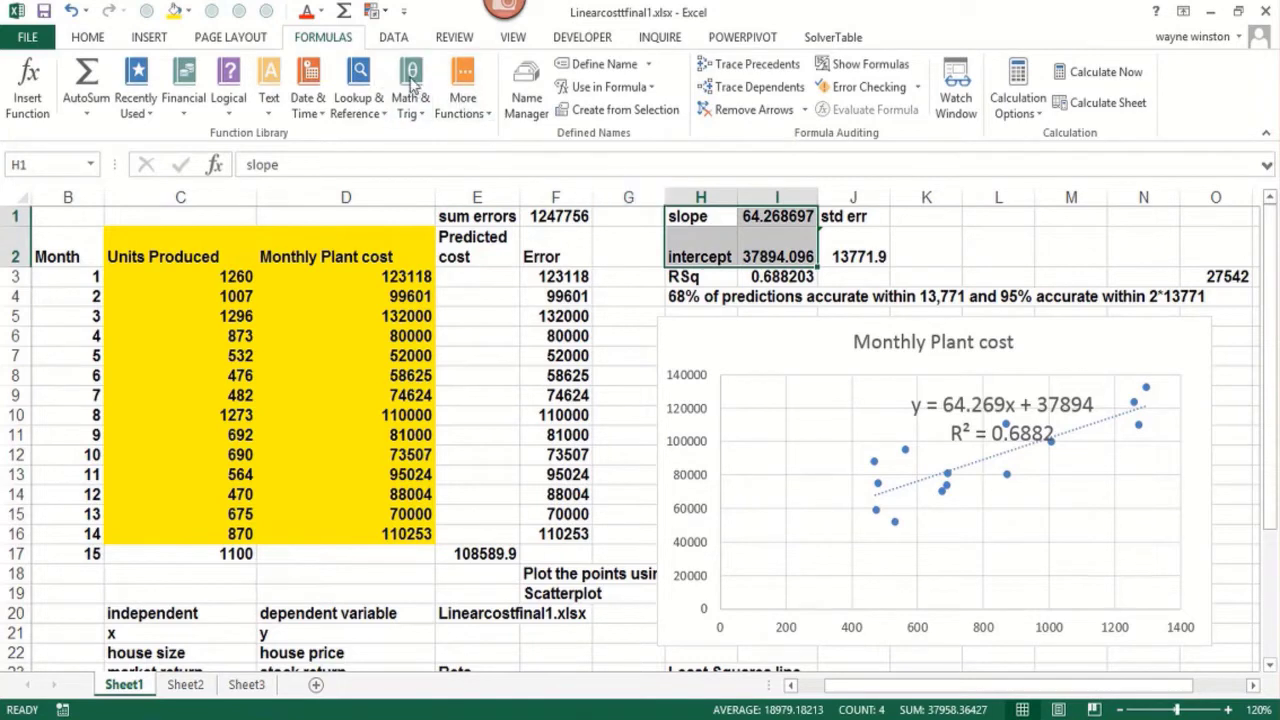
pyautogui.click(618, 110)
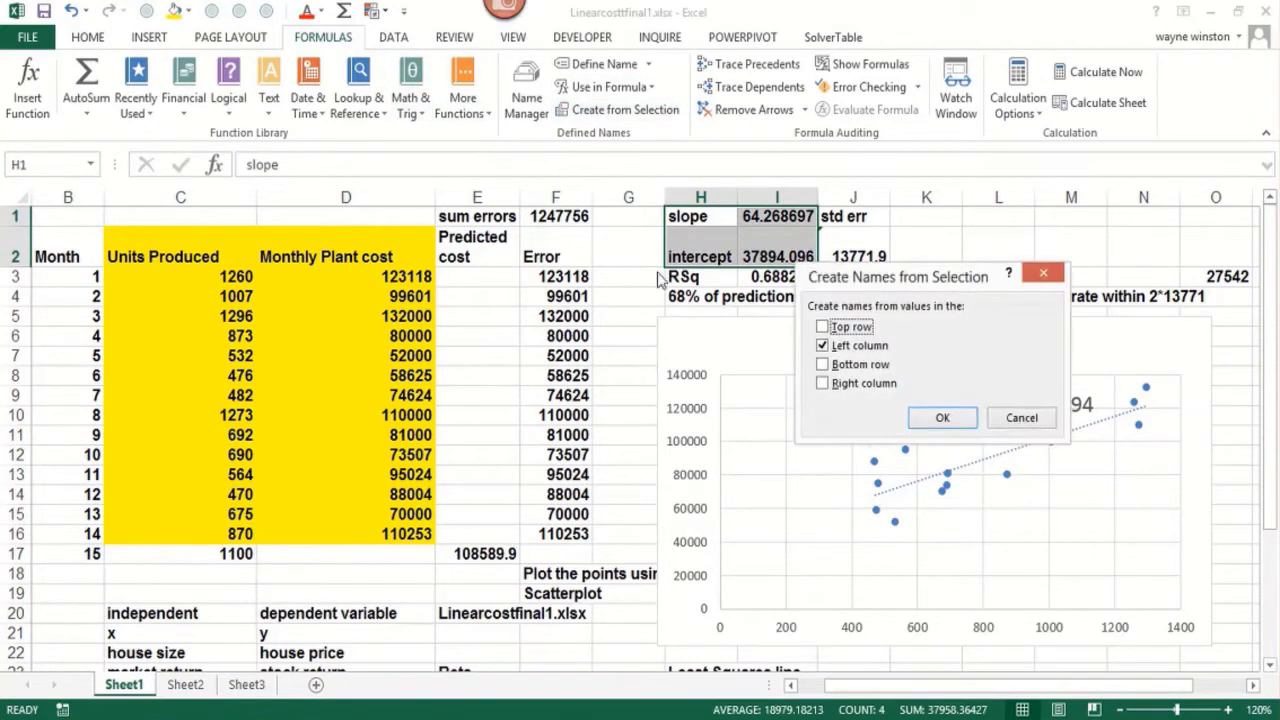
pyautogui.click(940, 425)
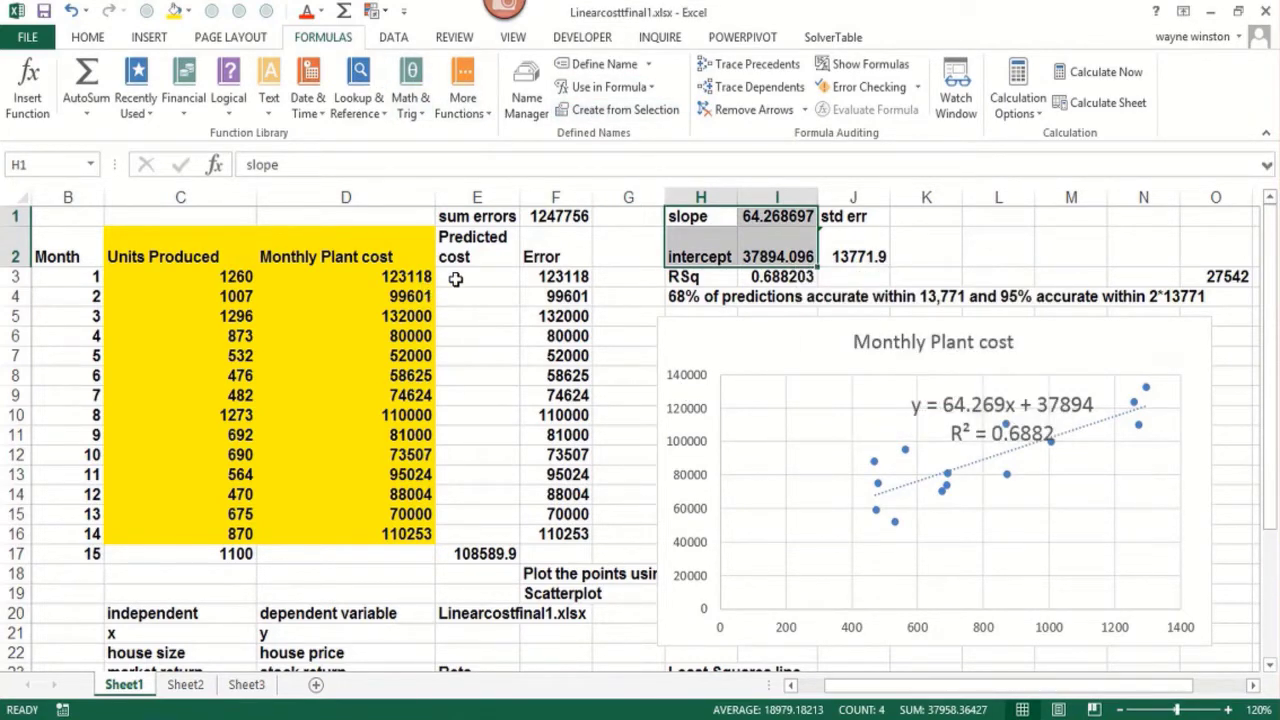
# Enter the month 1 predicted cost formula =slope*C3+intercept in E3, using the defined names
pyautogui.click(461, 277)
pyautogui.write('=slope')
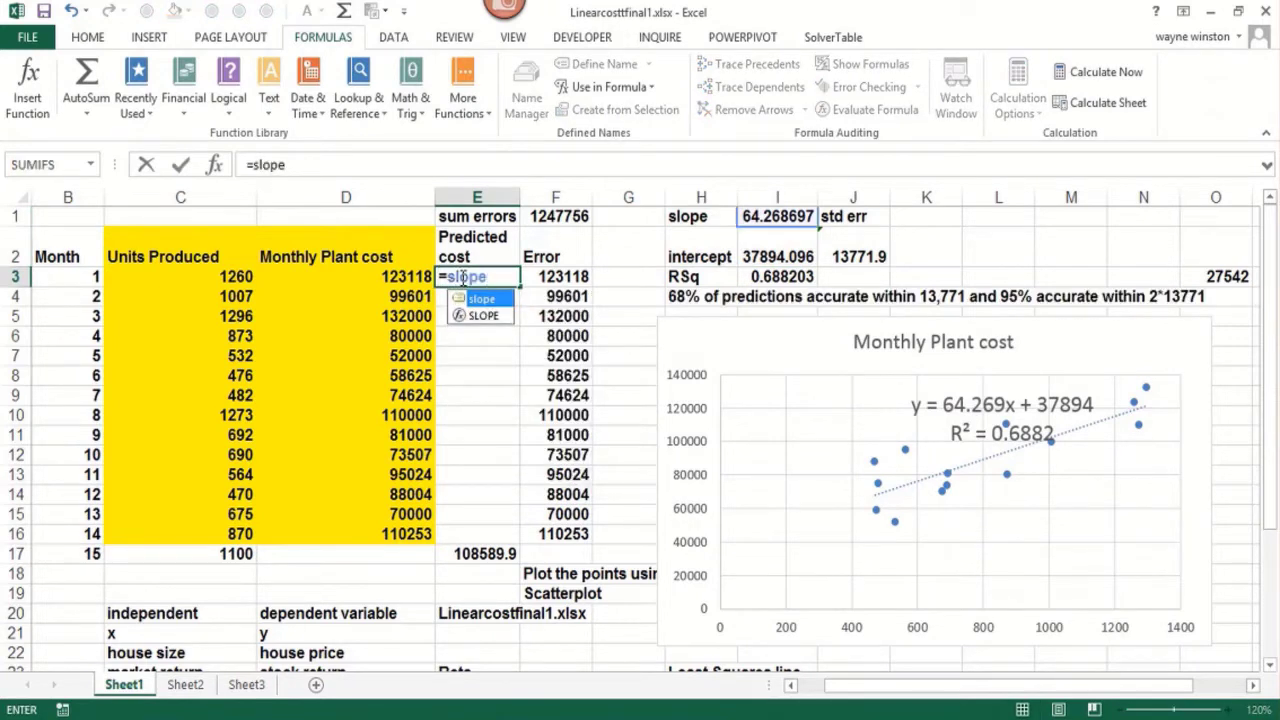
pyautogui.press('Tab')
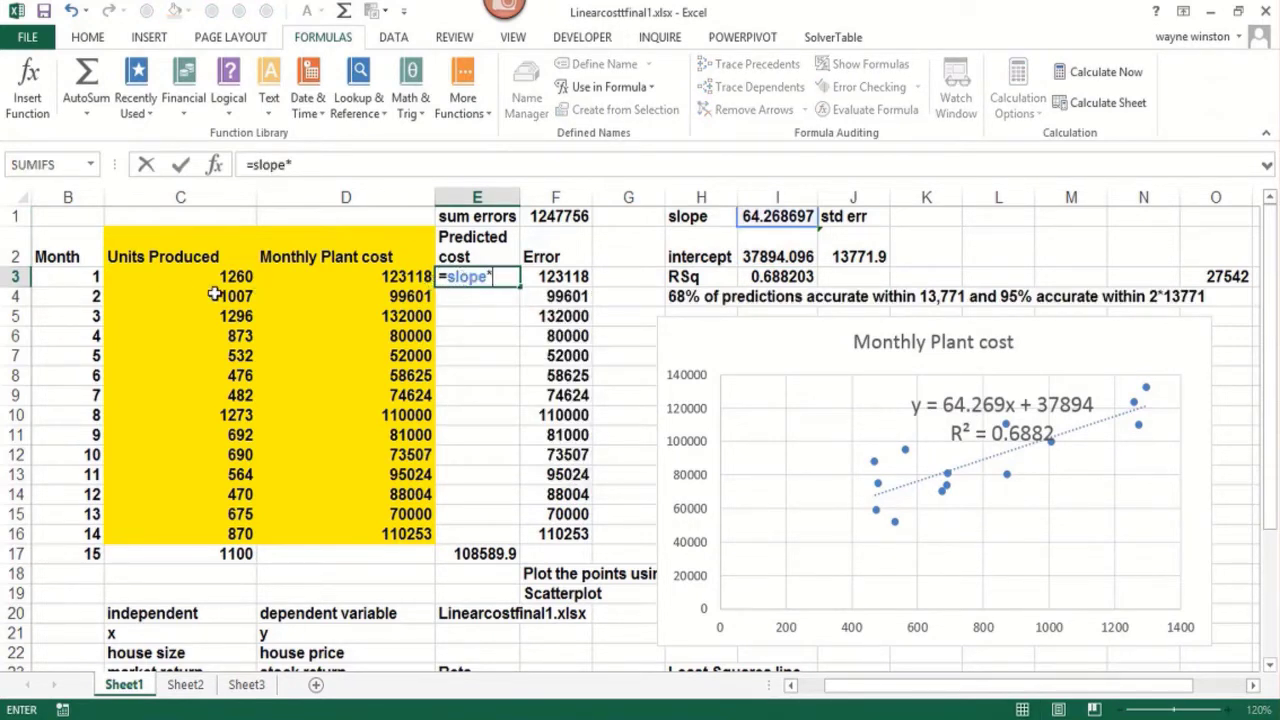
pyautogui.write('*')
pyautogui.click(190, 277)
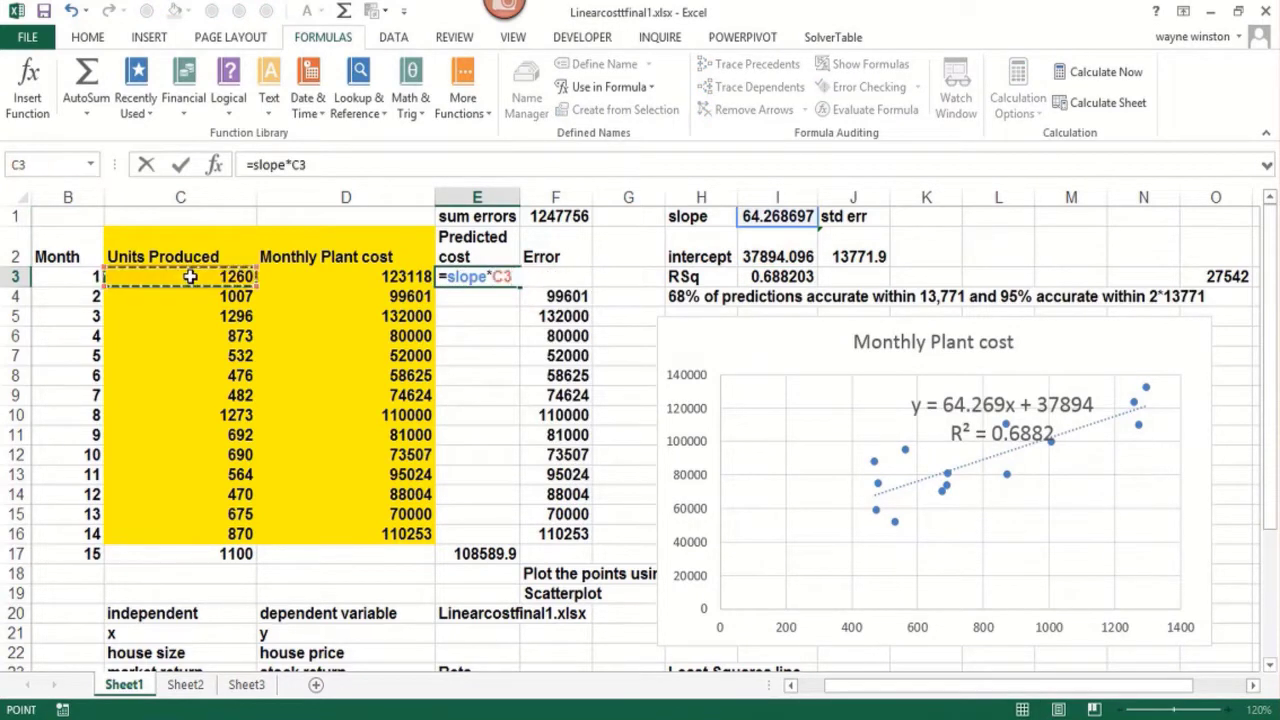
pyautogui.write('+int')
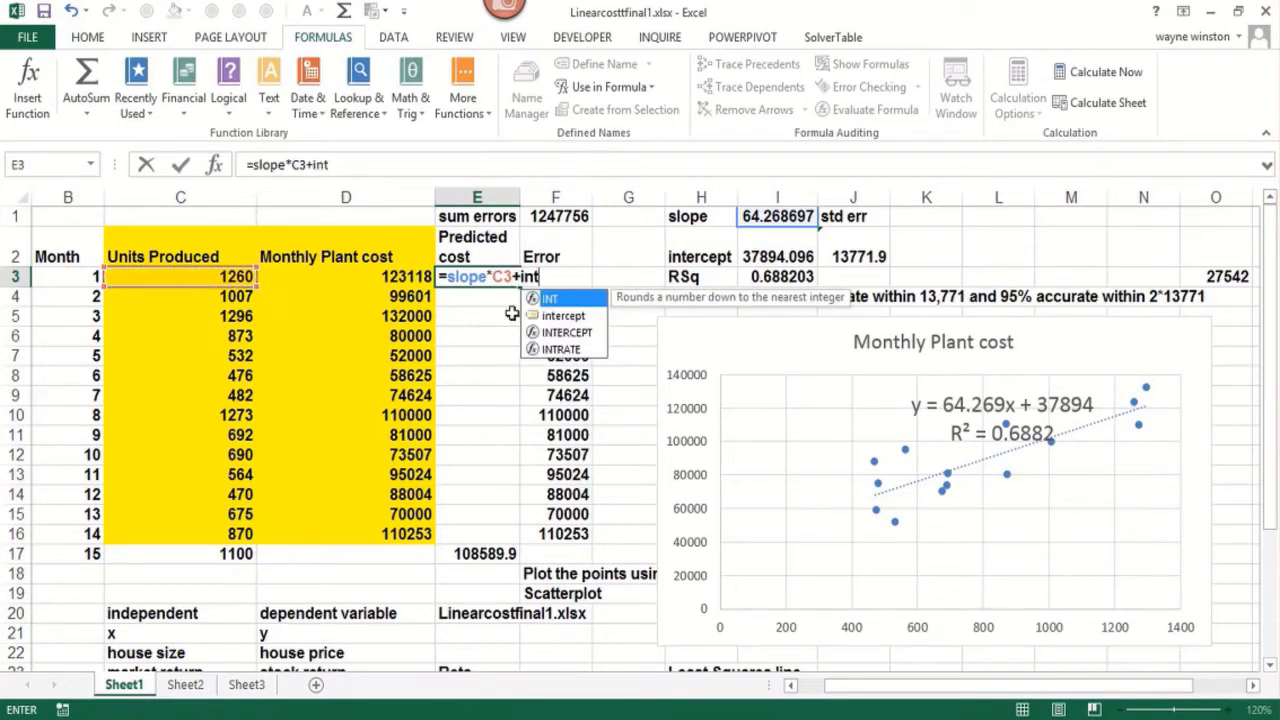
pyautogui.doubleClick(578, 316)
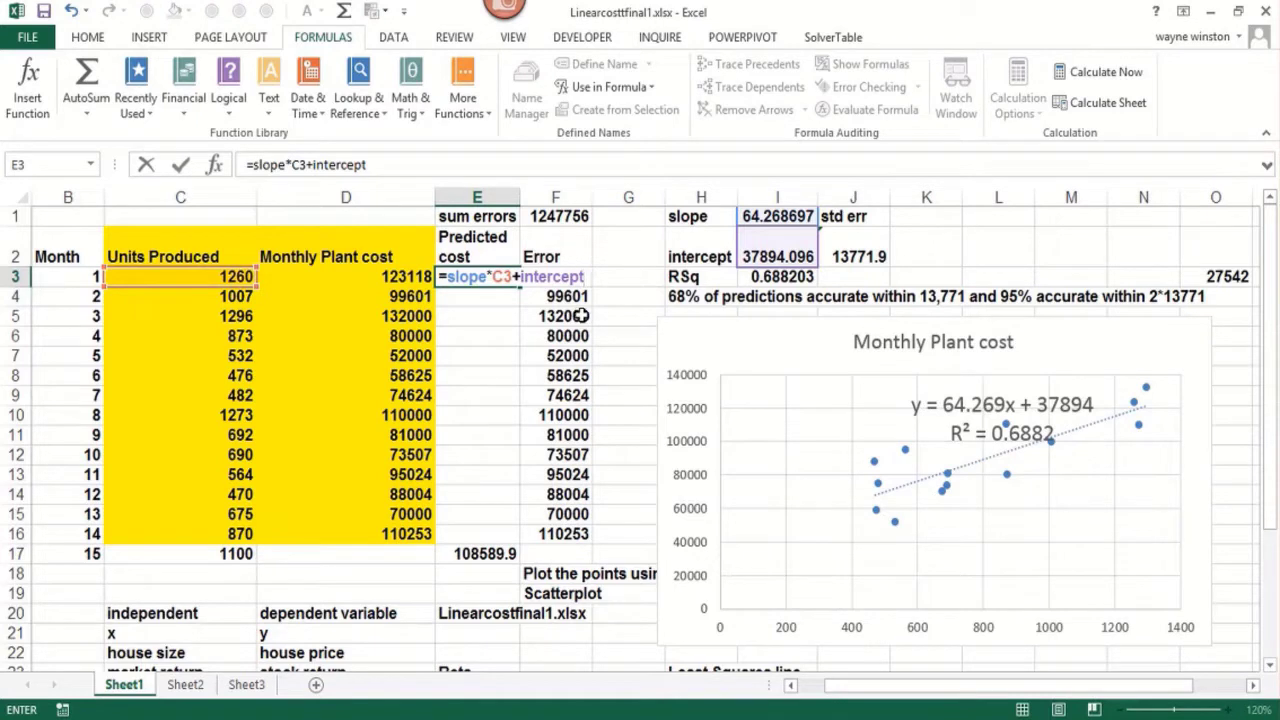
pyautogui.press('Return')
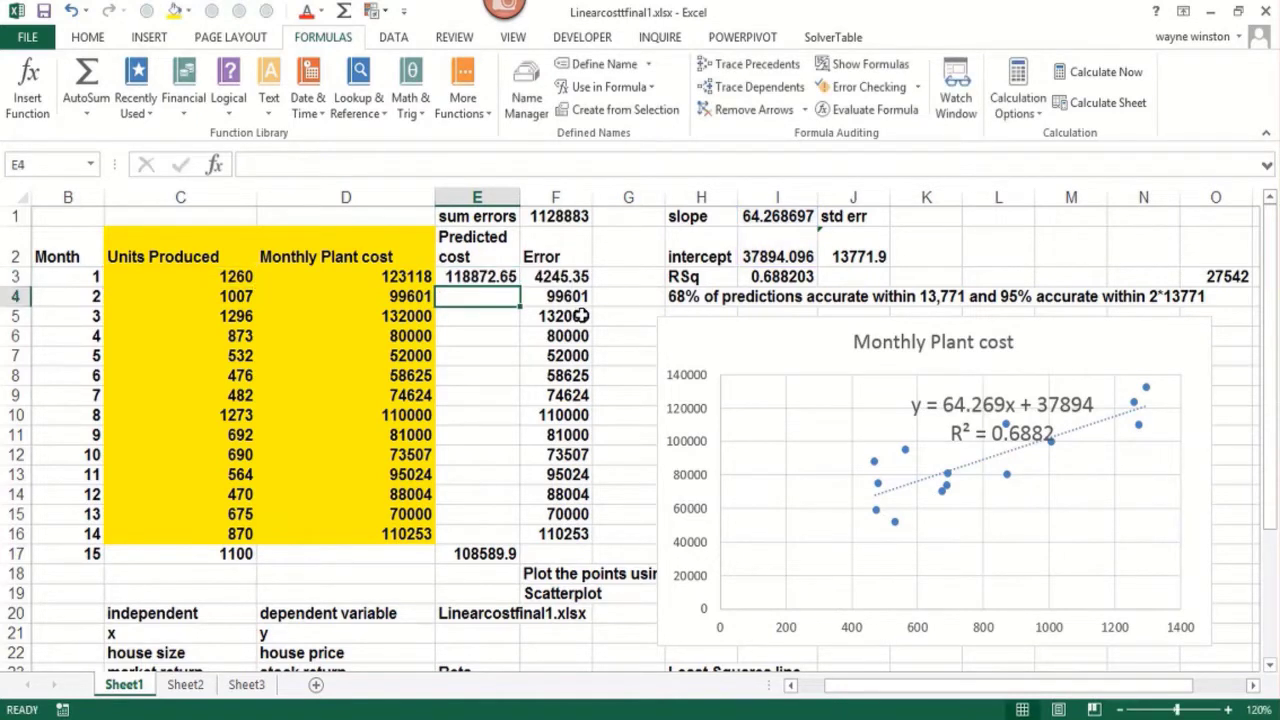
# Copy the predicted cost formula from E3 down through E16 and select the sum of errors in F1
pyautogui.click(510, 276)
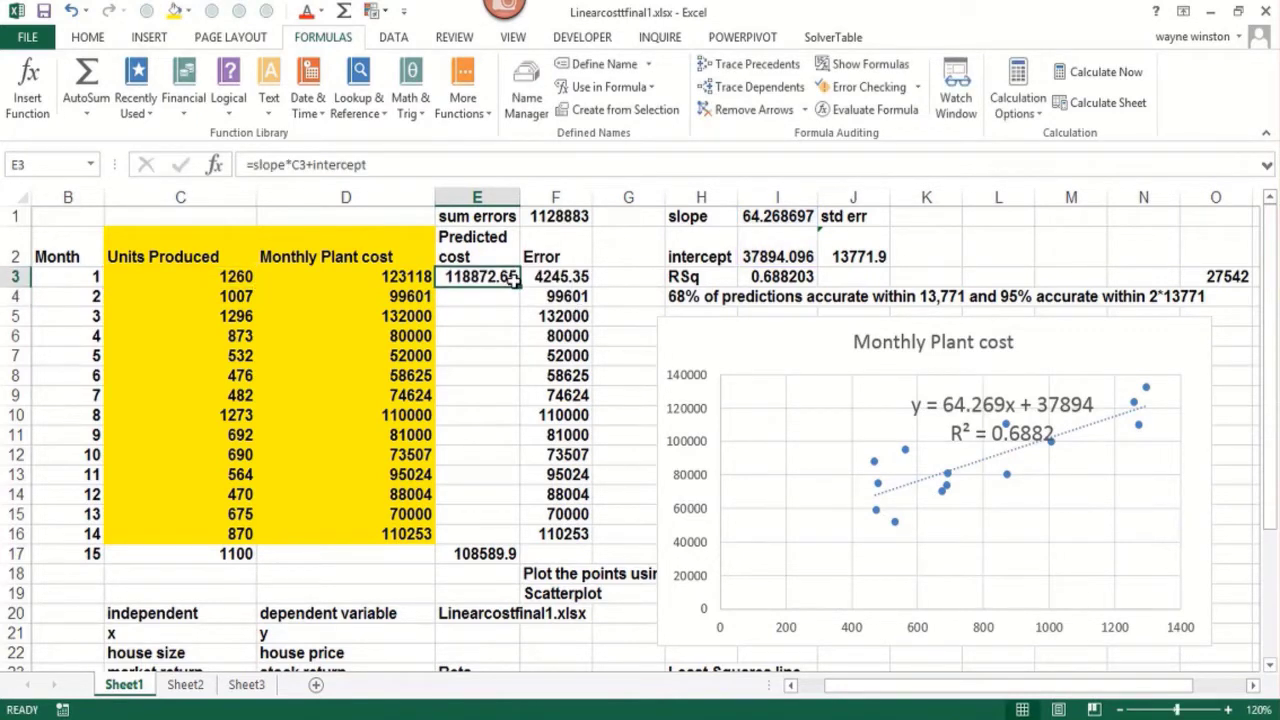
pyautogui.moveTo(518, 286); pyautogui.dragTo(509, 526)
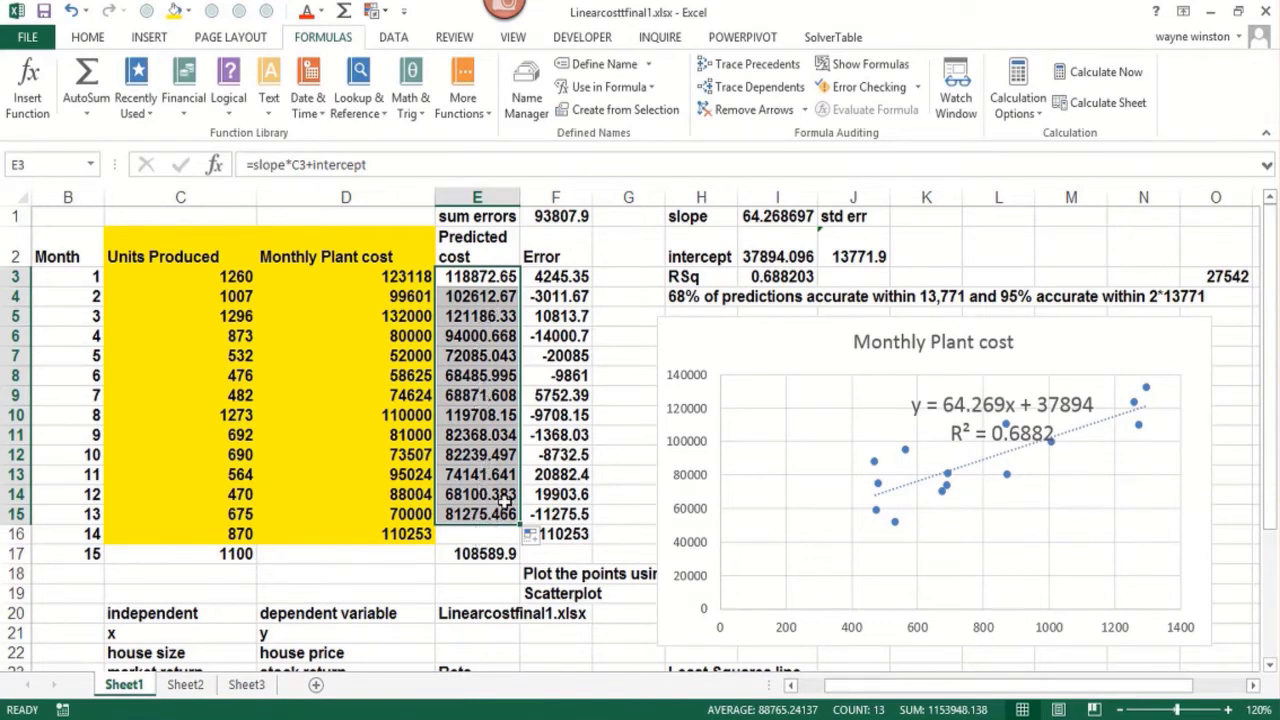
pyautogui.click(508, 512)
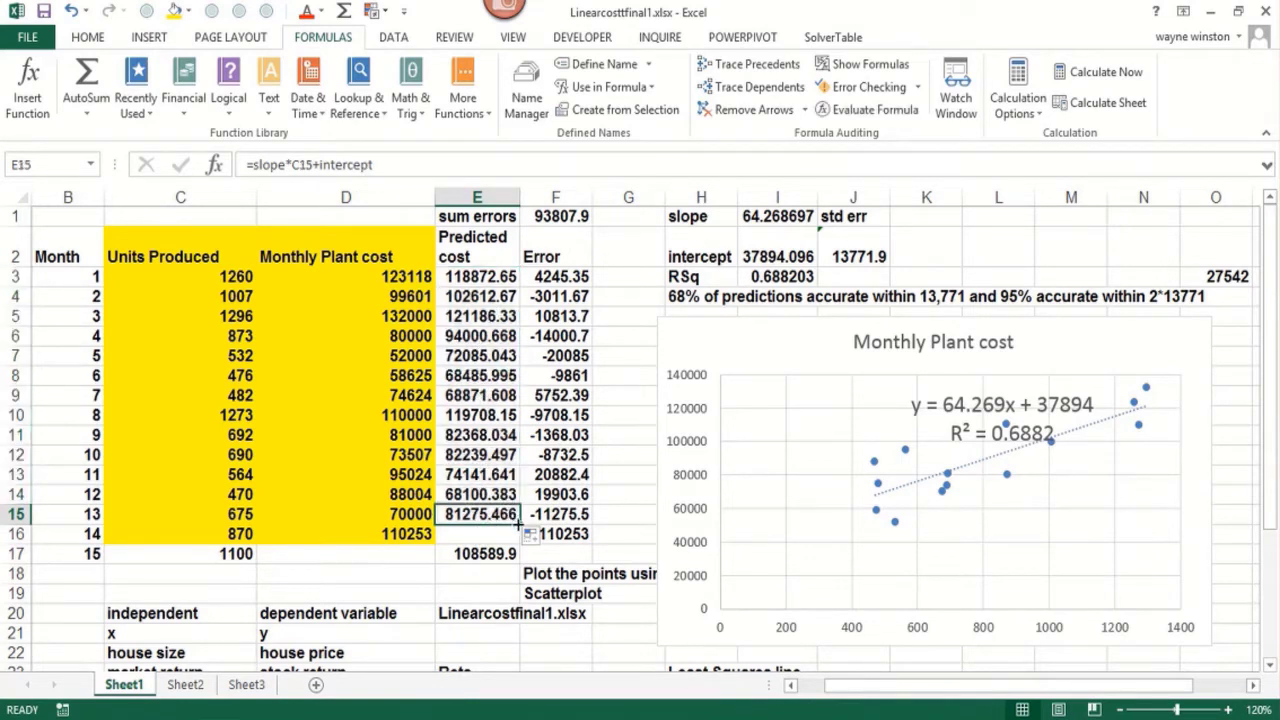
pyautogui.moveTo(519, 522); pyautogui.dragTo(519, 543)
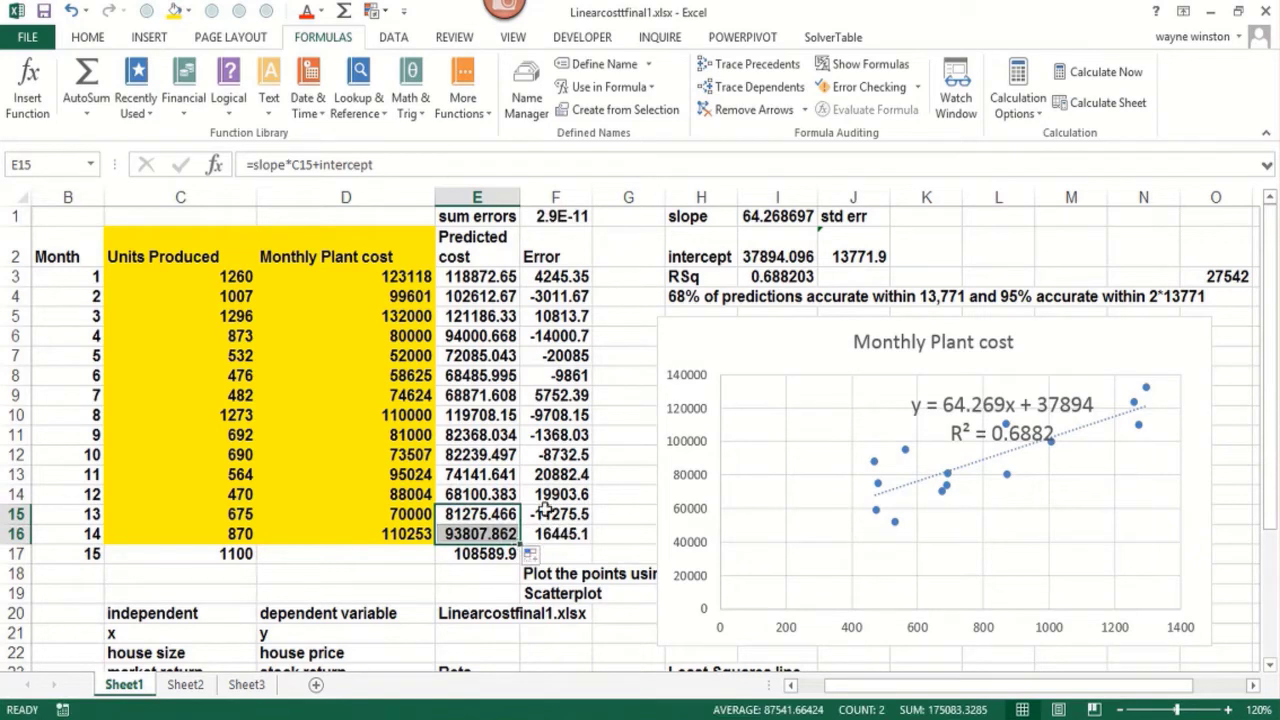
pyautogui.click(557, 218)
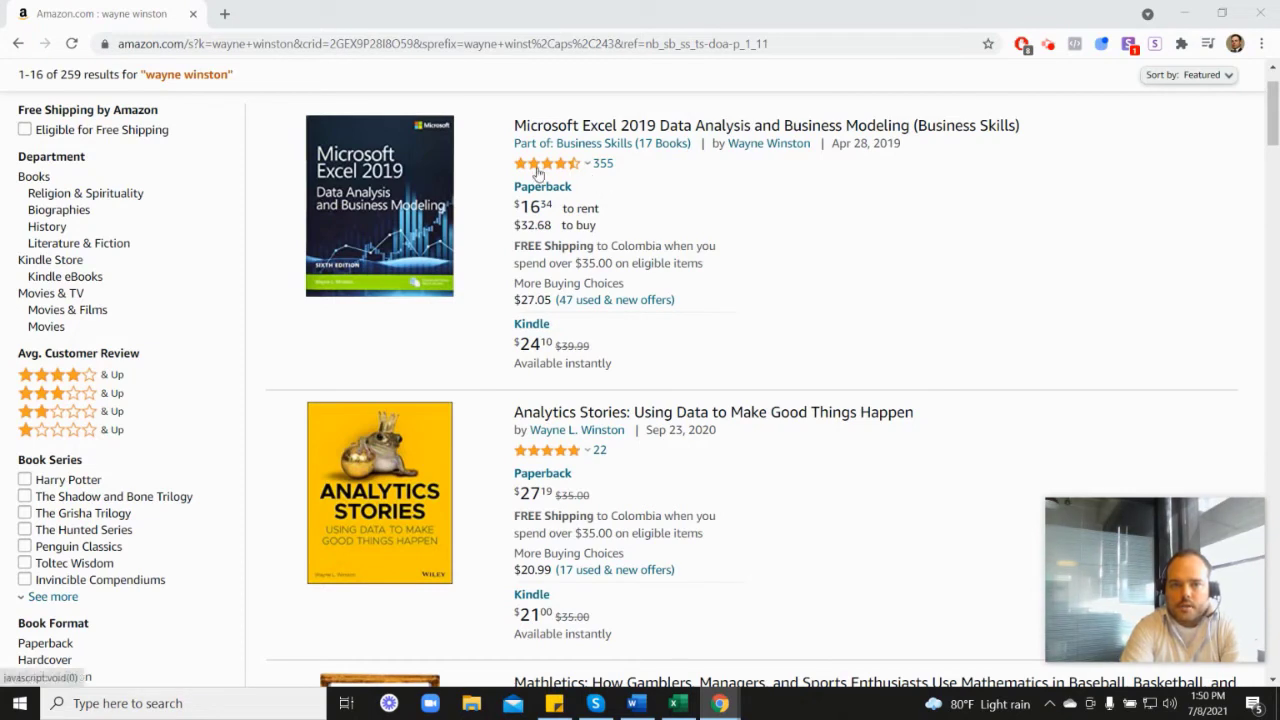
# Look through the Amazon book search results around the Marketing Analytics: Data-Driven Techniques with Microsoft Excel listing
pyautogui.moveTo(549, 172)
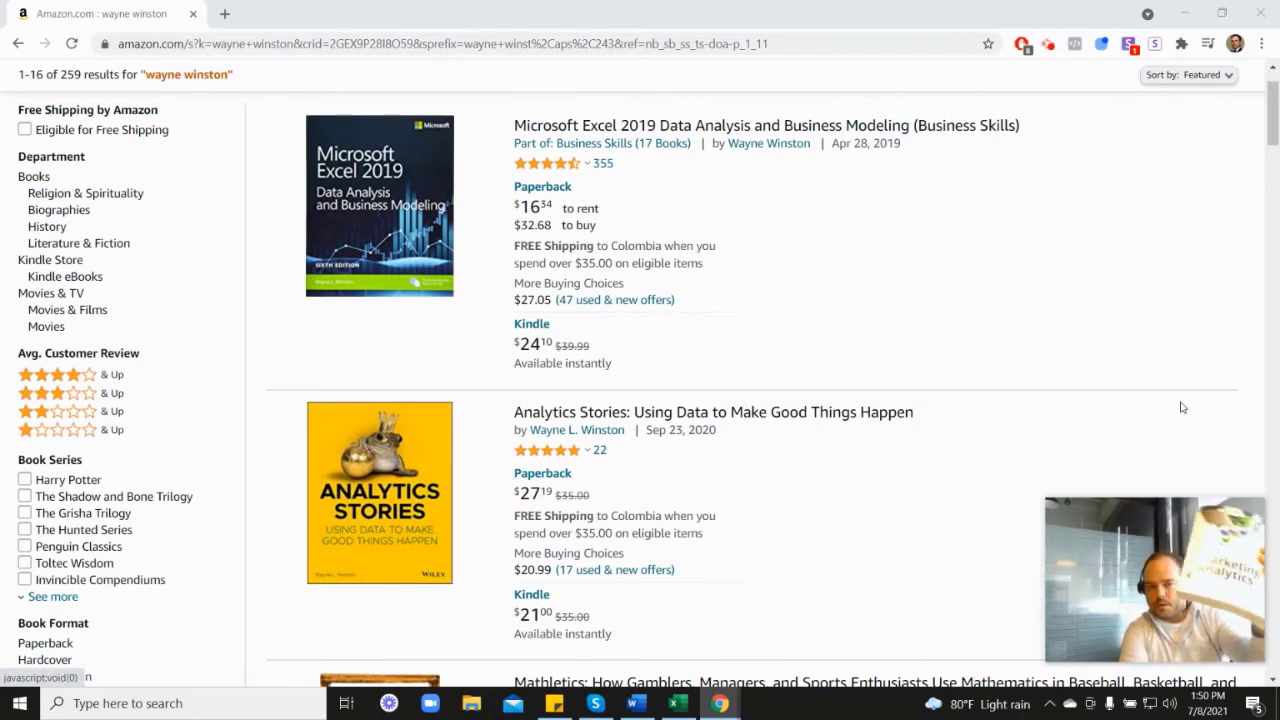
pyautogui.scroll(-6, 1030, 497)
pyautogui.scroll(-2, 568, 479)
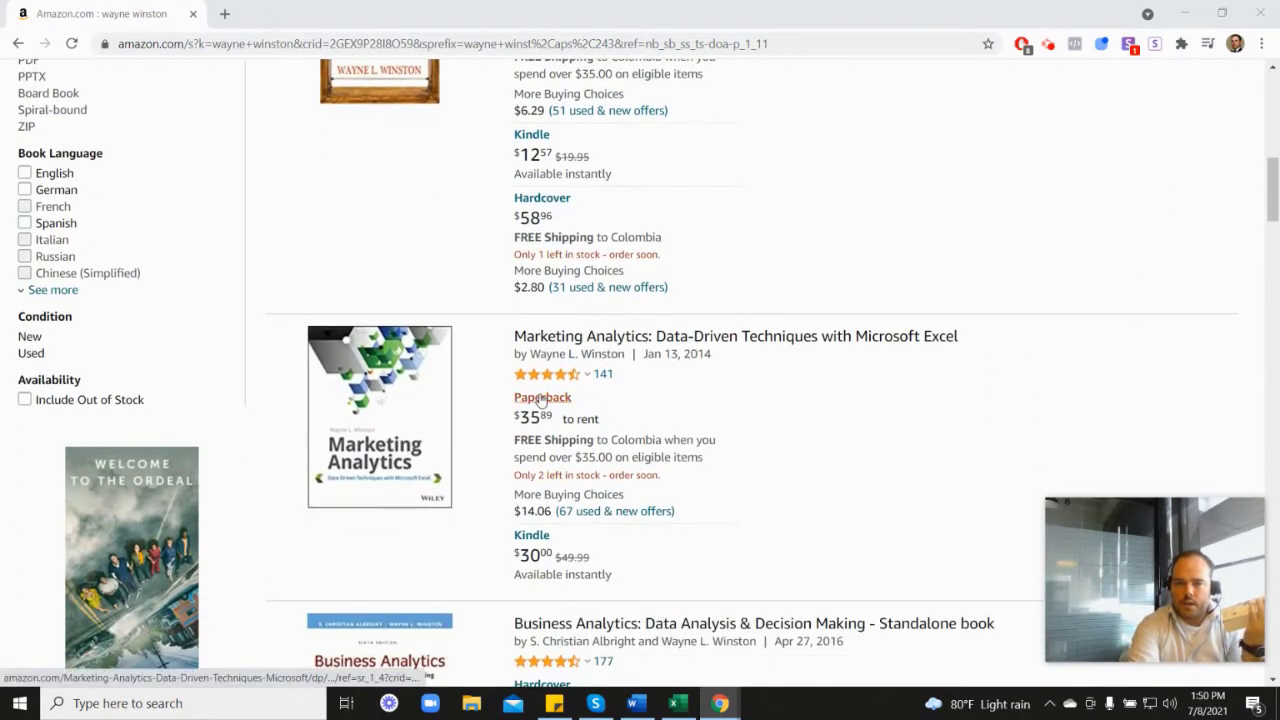
pyautogui.moveTo(563, 378)
pyautogui.scroll(6, 745, 380)
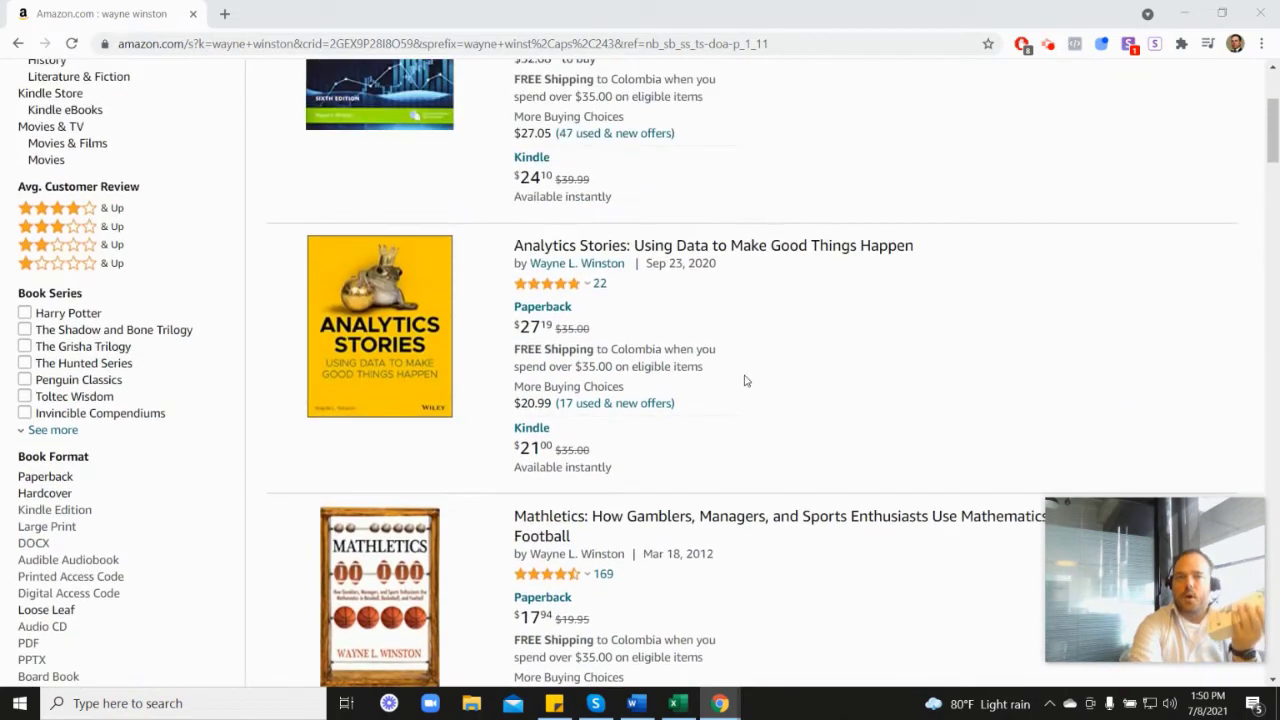